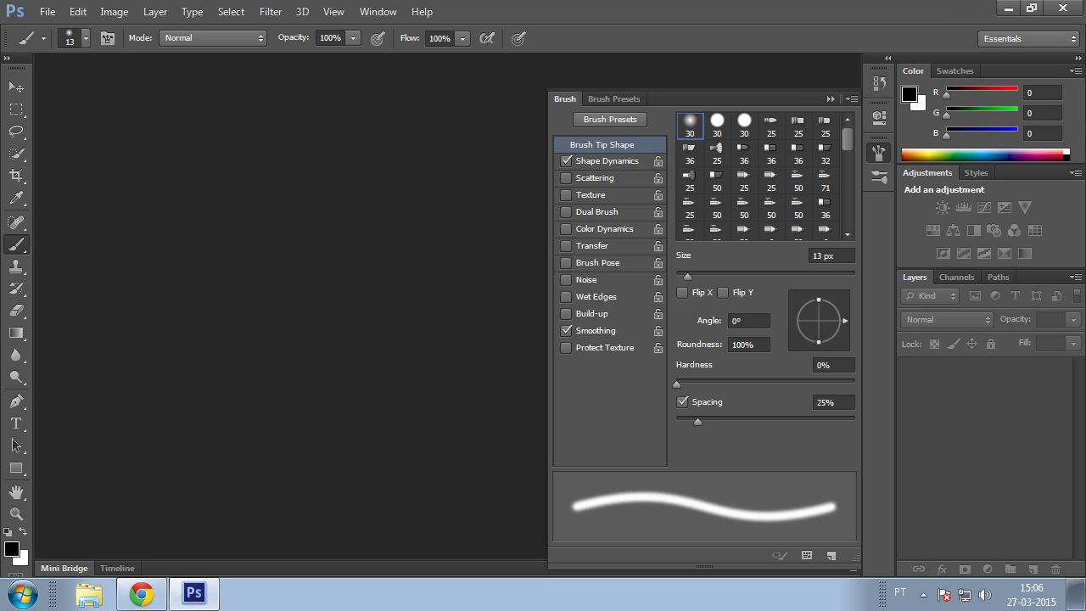
Collapse the open brush settings and search the web in Chrome for "country landscape"
{"action": "left_click", "coordinate": [828, 100]}
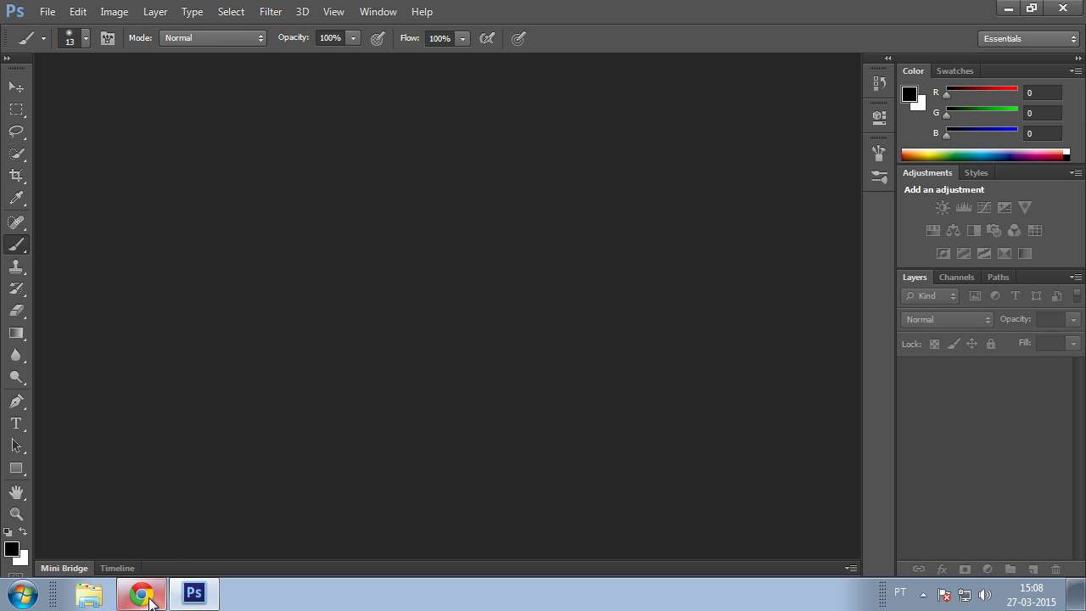
{"action": "left_click", "coordinate": [150, 600]}
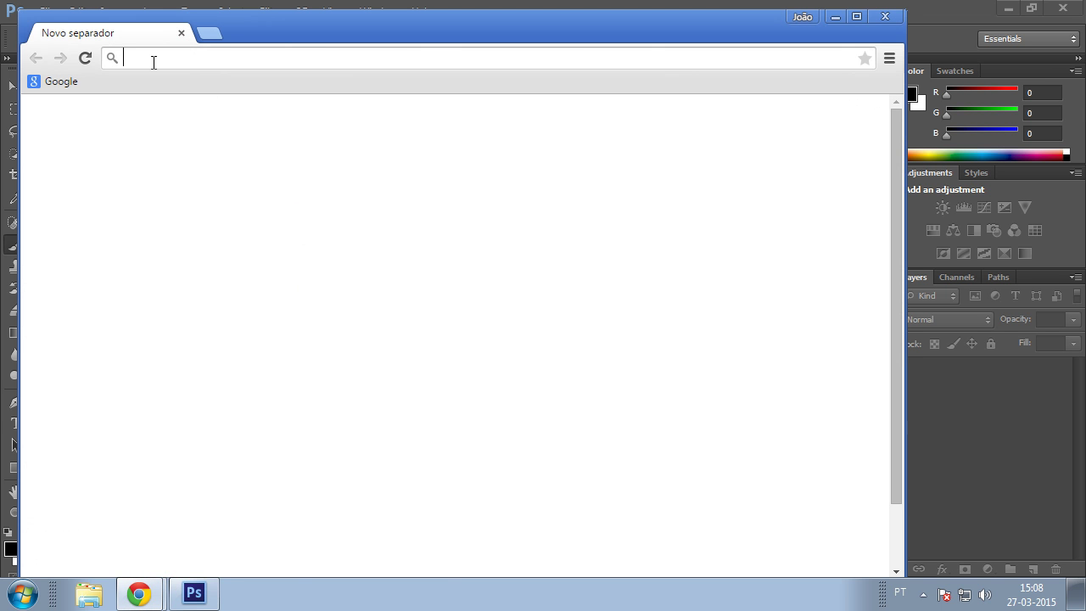
{"action": "type", "text": "countr"}
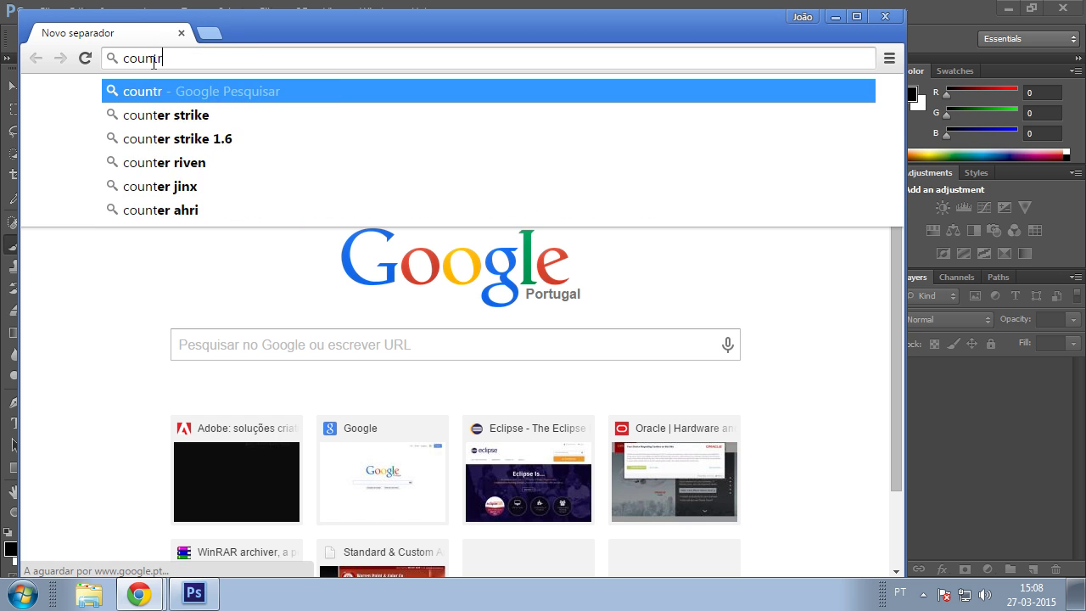
{"action": "type", "text": "y land"}
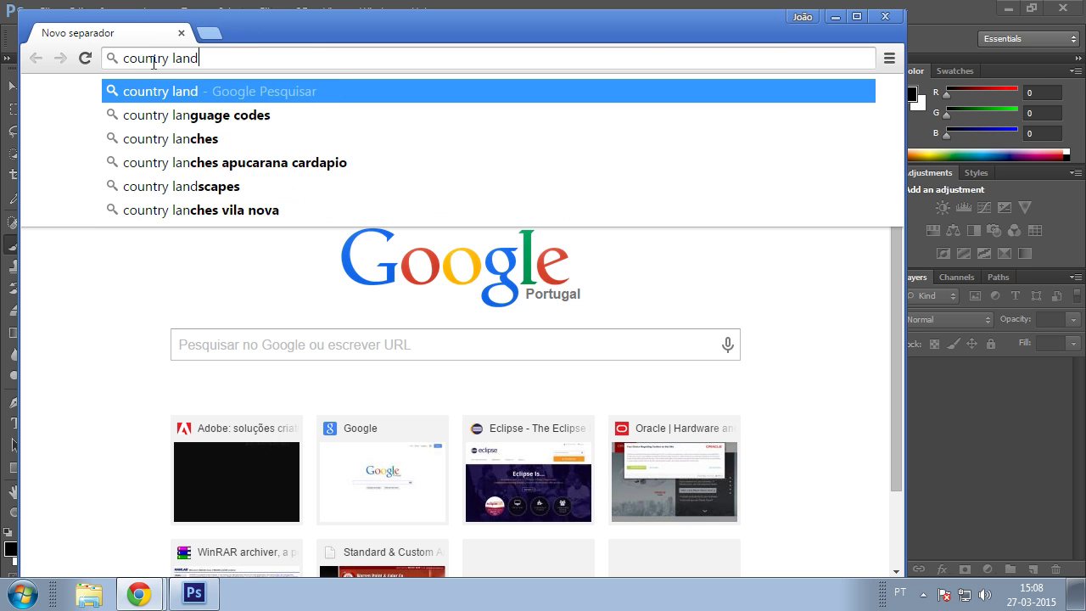
{"action": "type", "text": "scape"}
{"action": "key", "text": "Return"}
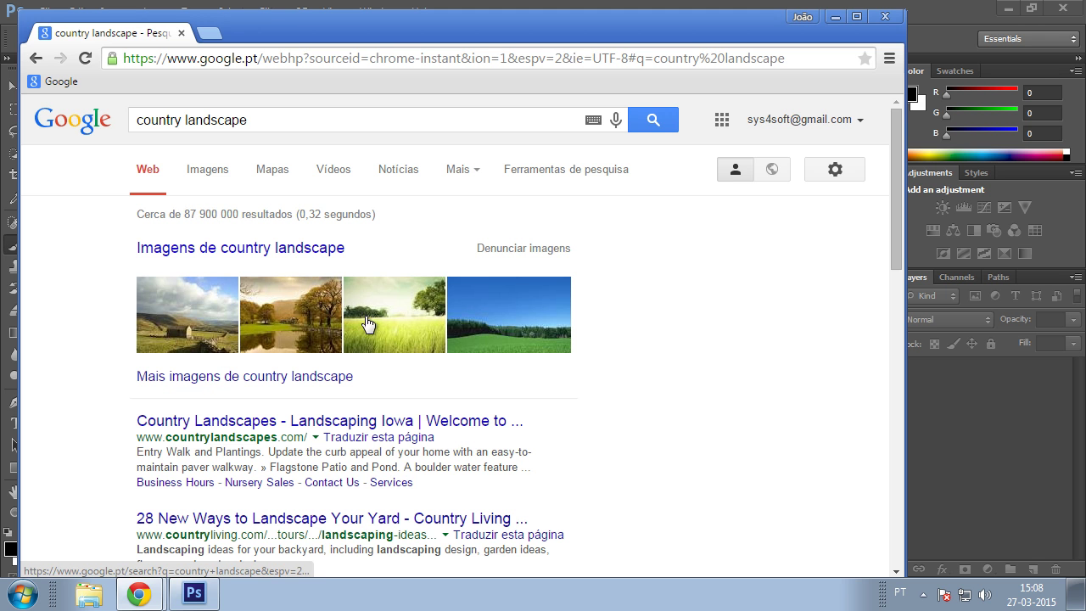
Open the autumn landscape picture with trees beside the lake, copy the image, and close the browser
{"action": "left_click", "coordinate": [292, 321]}
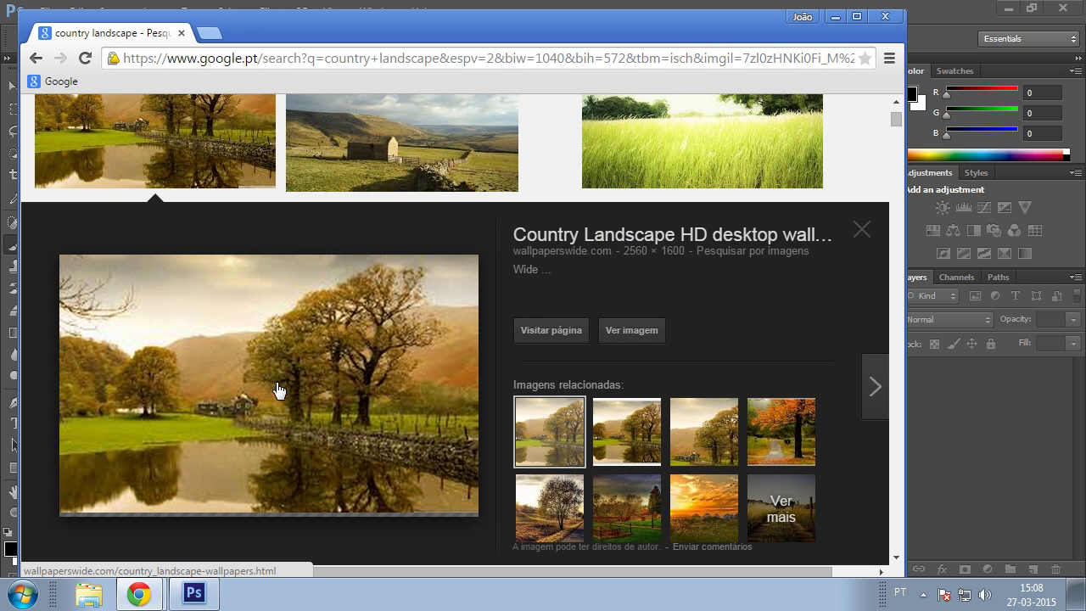
{"action": "right_click", "coordinate": [227, 386]}
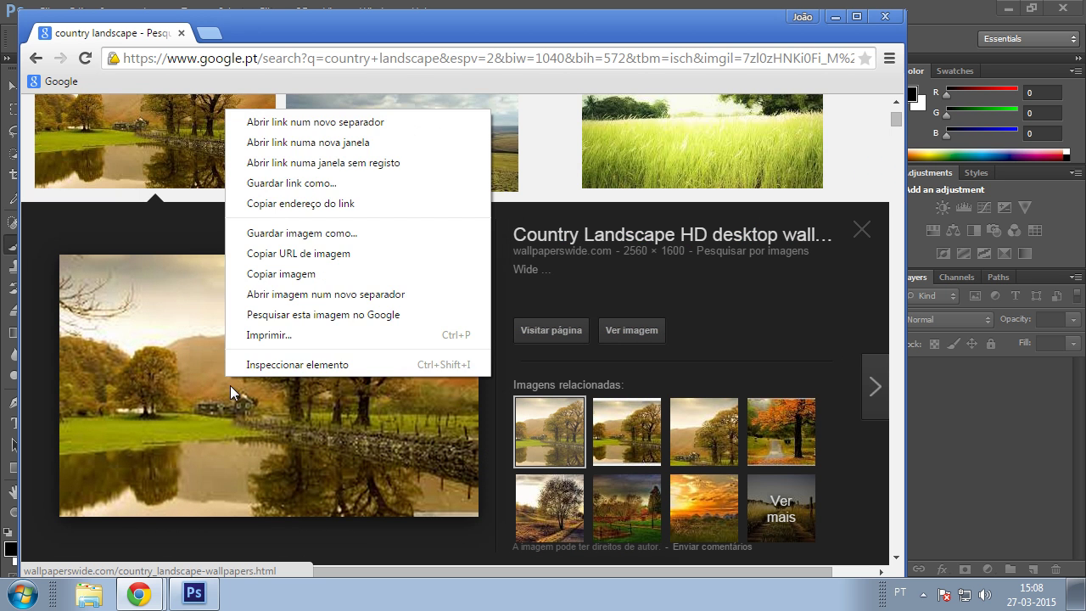
{"action": "left_click", "coordinate": [271, 274]}
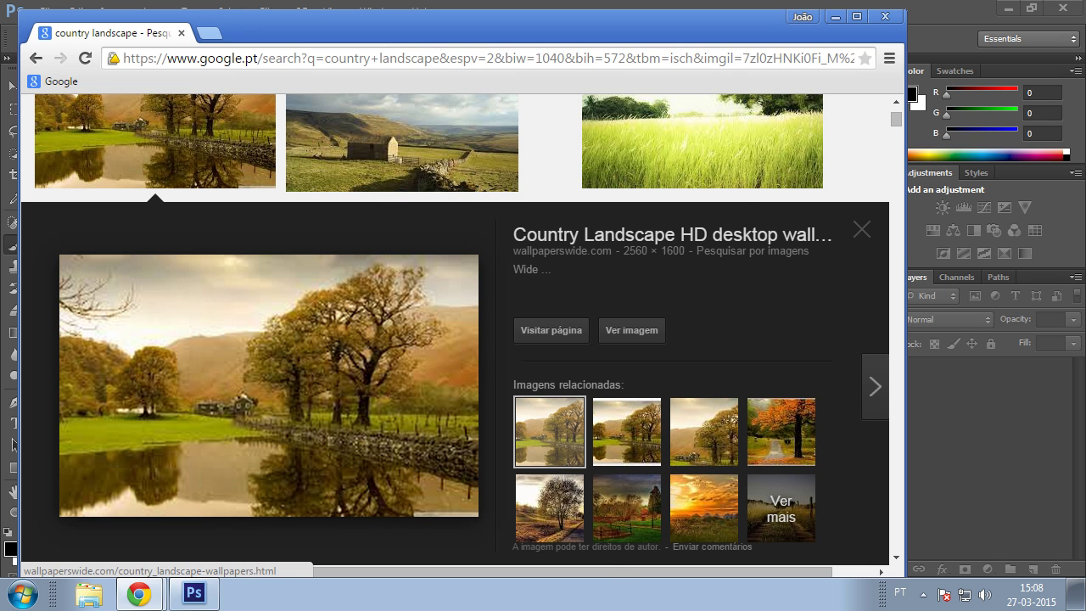
{"action": "left_click", "coordinate": [884, 18]}
Create a new 284 × 177 pixel document from the Clipboard preset and paste the copied landscape into it
{"action": "left_click", "coordinate": [48, 11]}
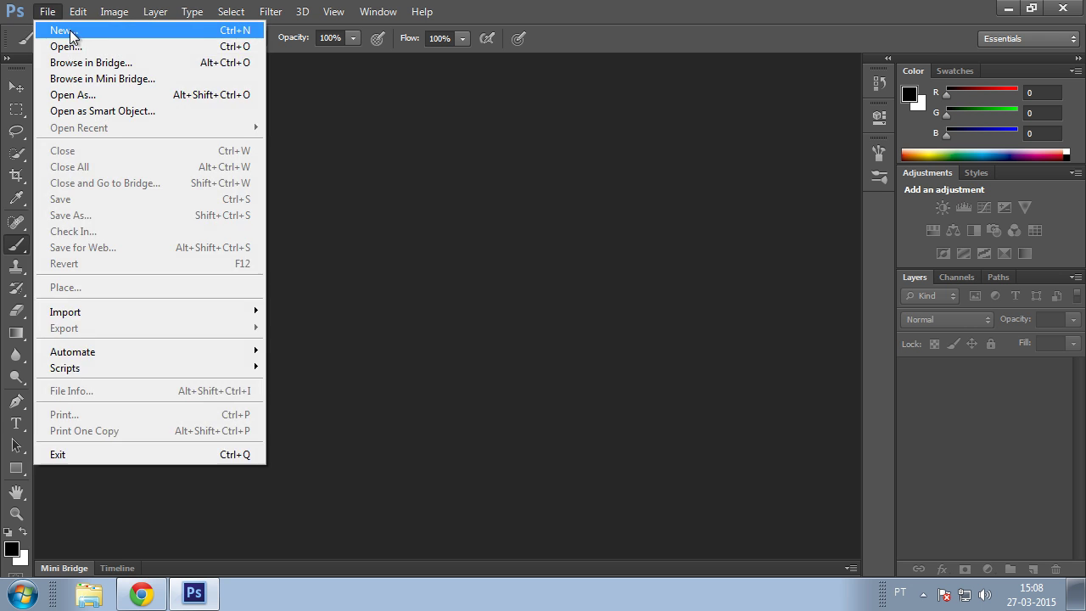
{"action": "left_click", "coordinate": [66, 31]}
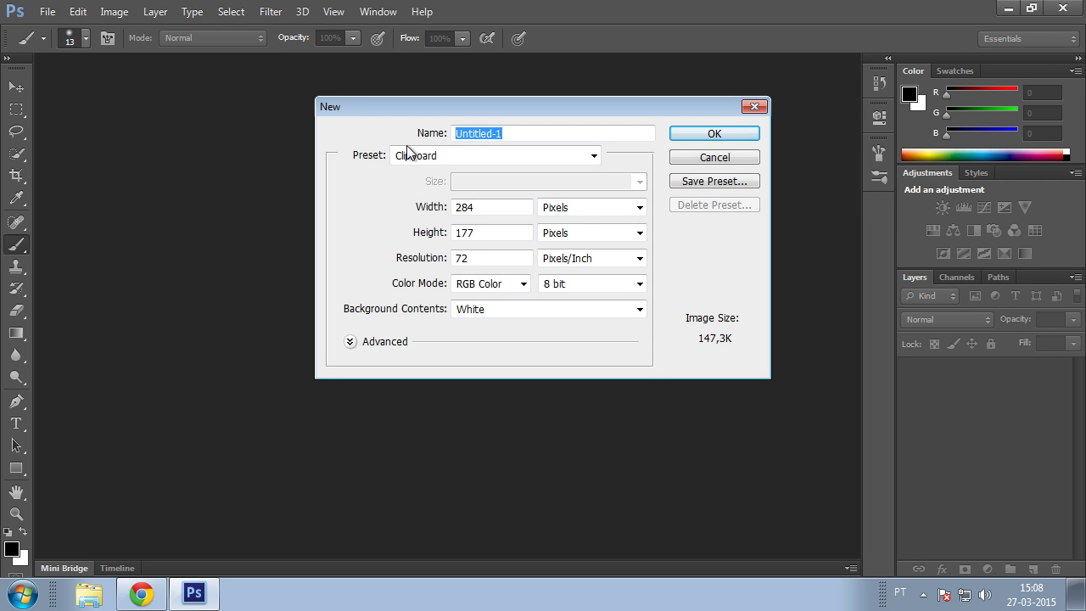
{"action": "left_click", "coordinate": [721, 135]}
{"action": "key", "text": "ctrl+v"}
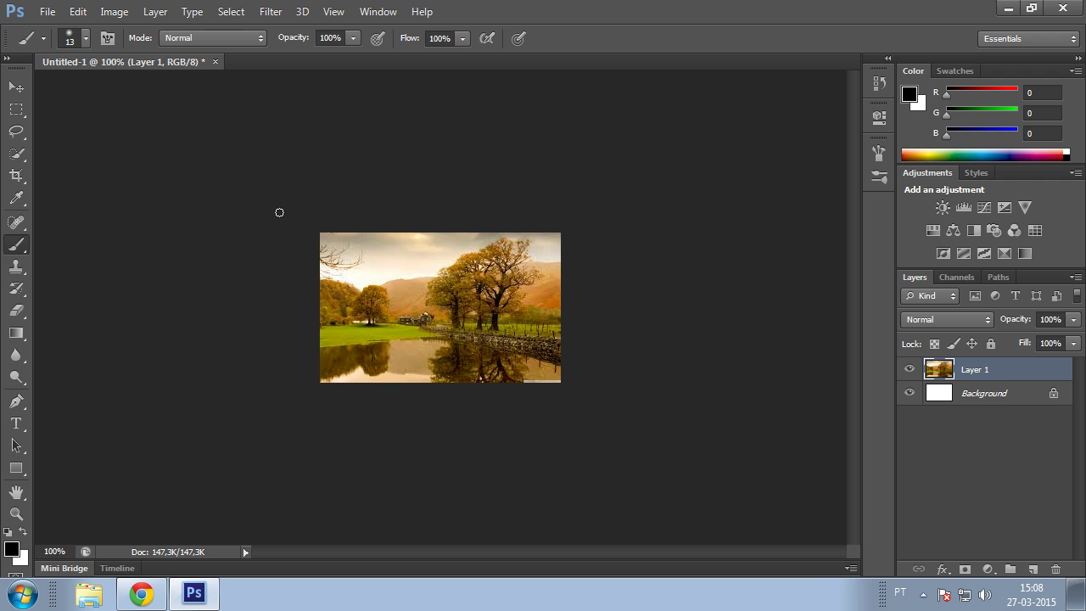
Select a rectangular area around the house, shift it down, enlarge it to about 184% with Free Transform, and deselect
{"action": "left_click", "coordinate": [16, 110]}
{"action": "left_click_drag", "start_coordinate": [378, 254], "coordinate": [466, 355]}
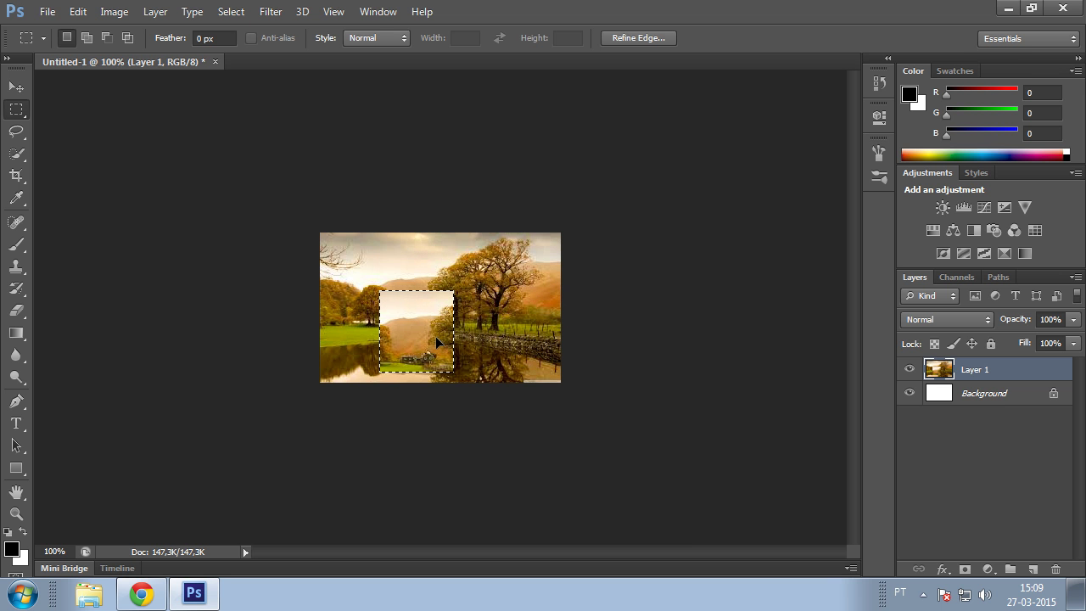
{"action": "key", "text": "ctrl+t"}
{"action": "left_click_drag", "start_coordinate": [463, 290], "coordinate": [560, 246]}
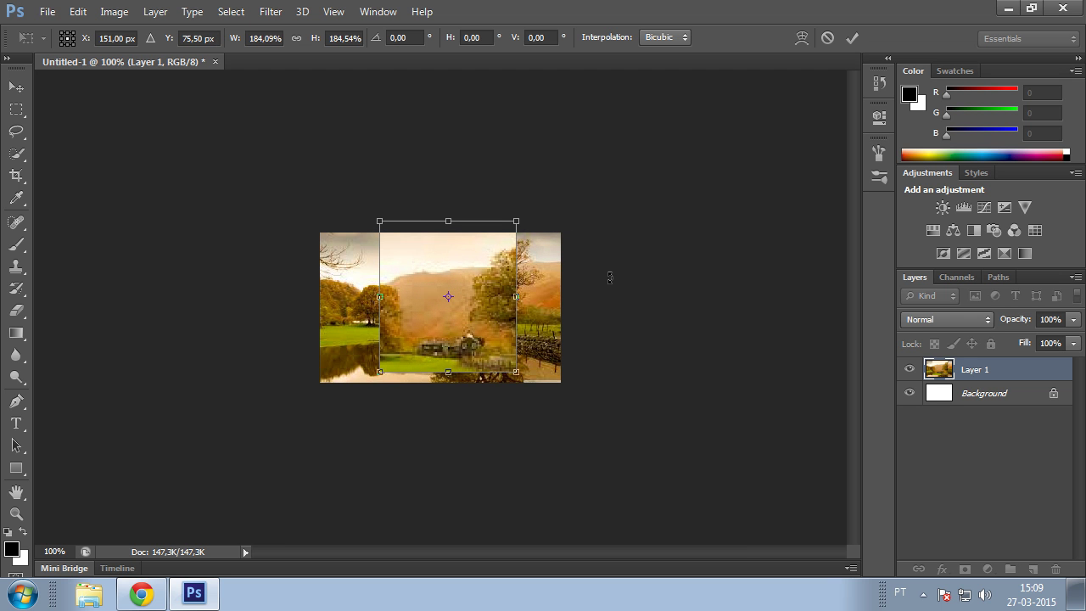
{"action": "key", "text": "Return"}
{"action": "key", "text": "m"}
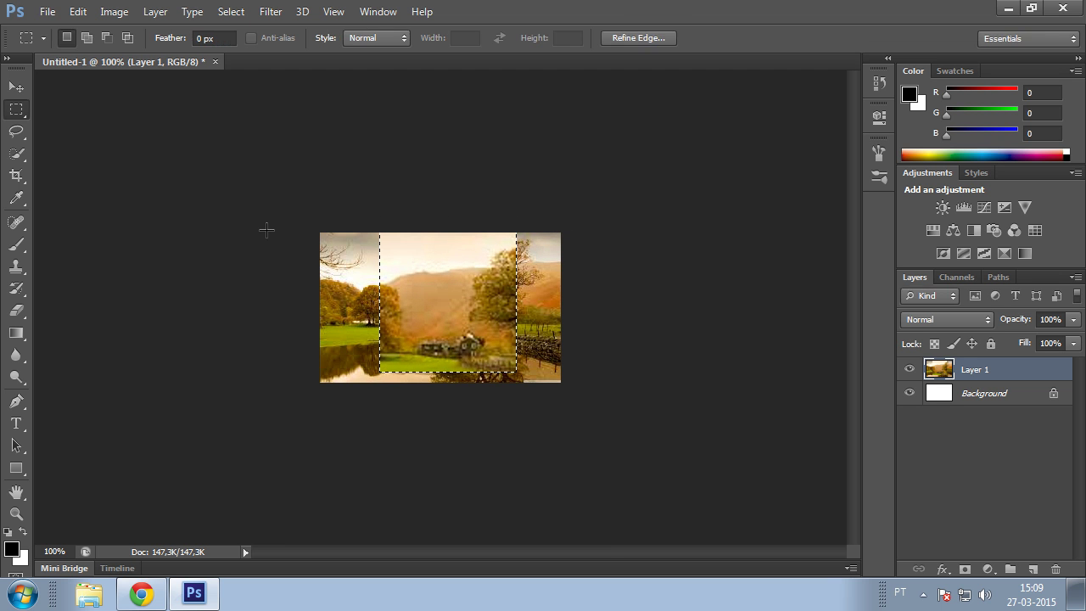
{"action": "key", "text": "ctrl+d"}
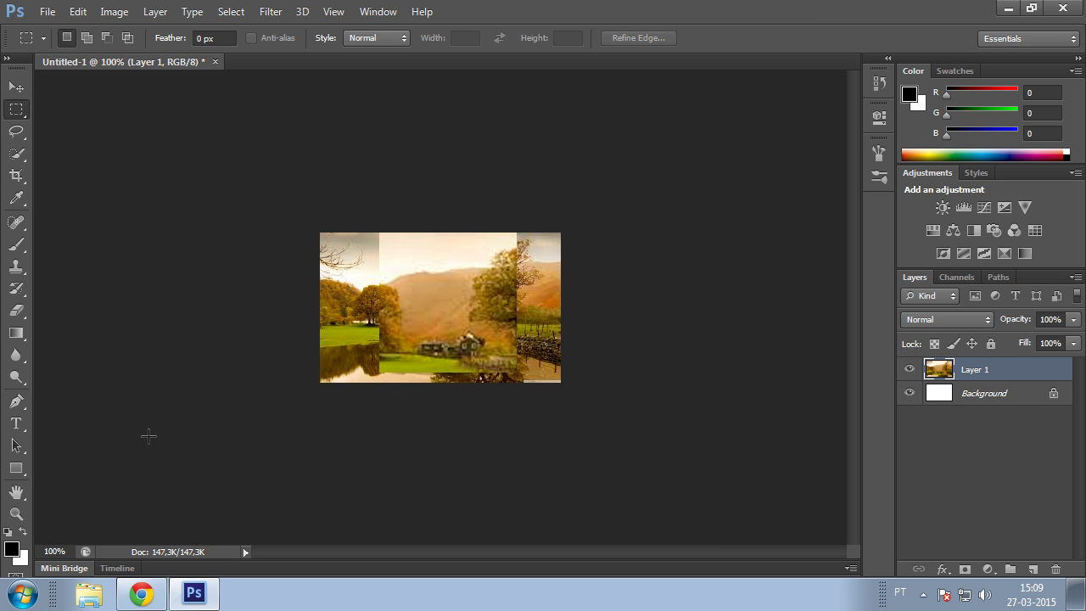
Switch to Chrome and search for images of "planeta"
{"action": "left_click", "coordinate": [141, 592]}
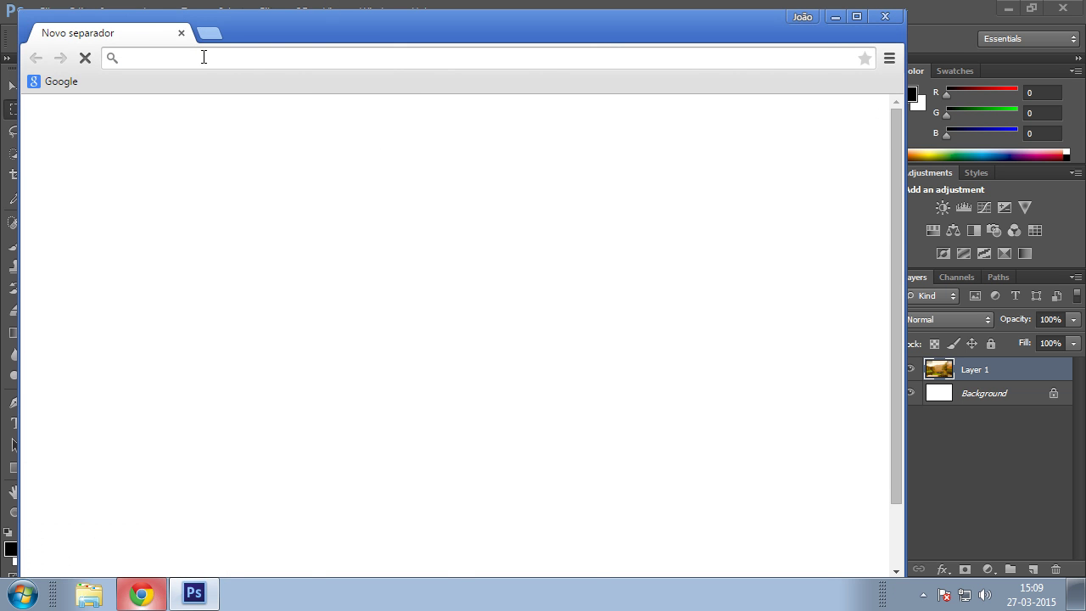
{"action": "type", "text": "planeta"}
{"action": "key", "text": "Return"}
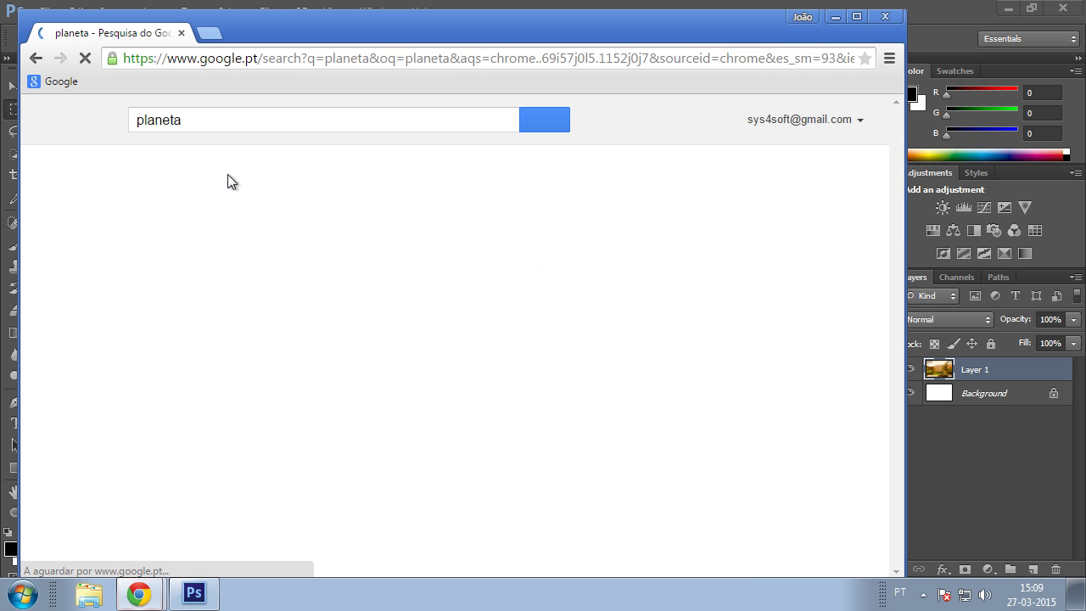
{"action": "left_click", "coordinate": [214, 177]}
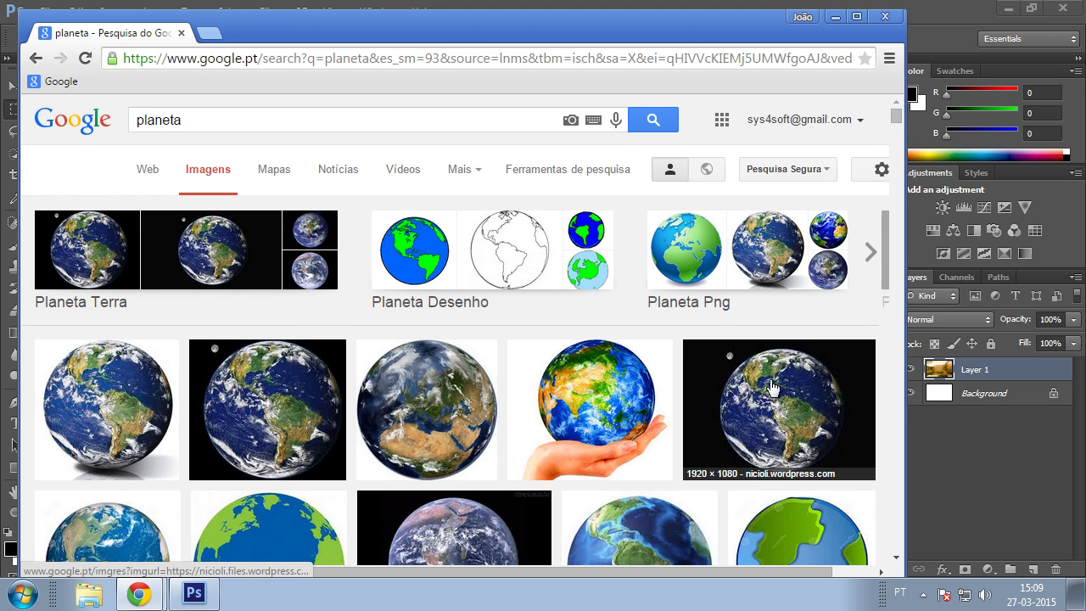
Open the 1920 × 1080 picture of the Earth on a black background and copy the image
{"action": "left_click", "coordinate": [772, 386]}
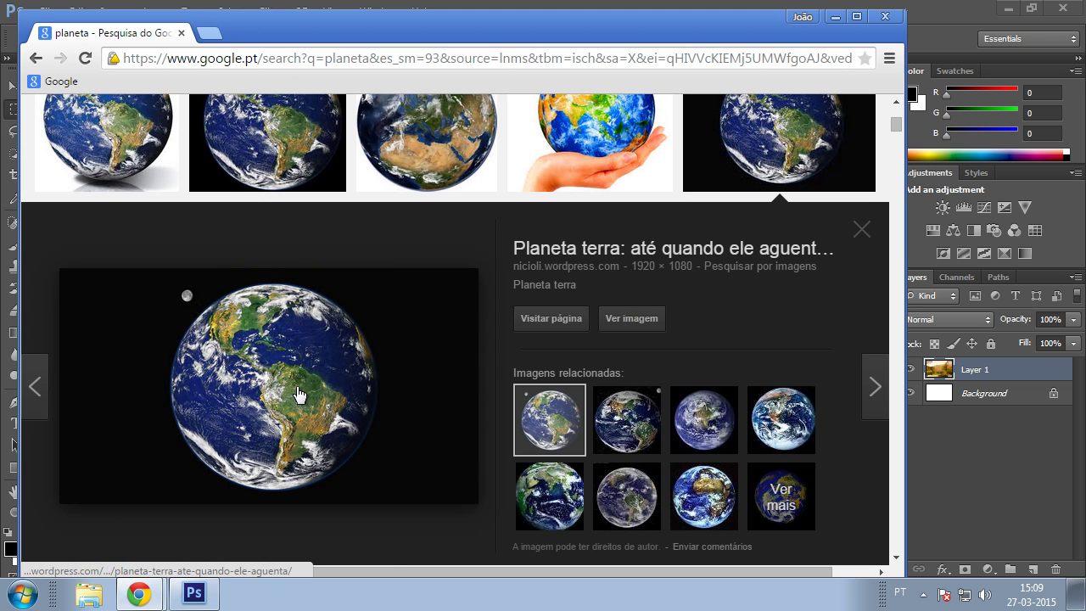
{"action": "right_click", "coordinate": [257, 395]}
{"action": "left_click", "coordinate": [325, 285]}
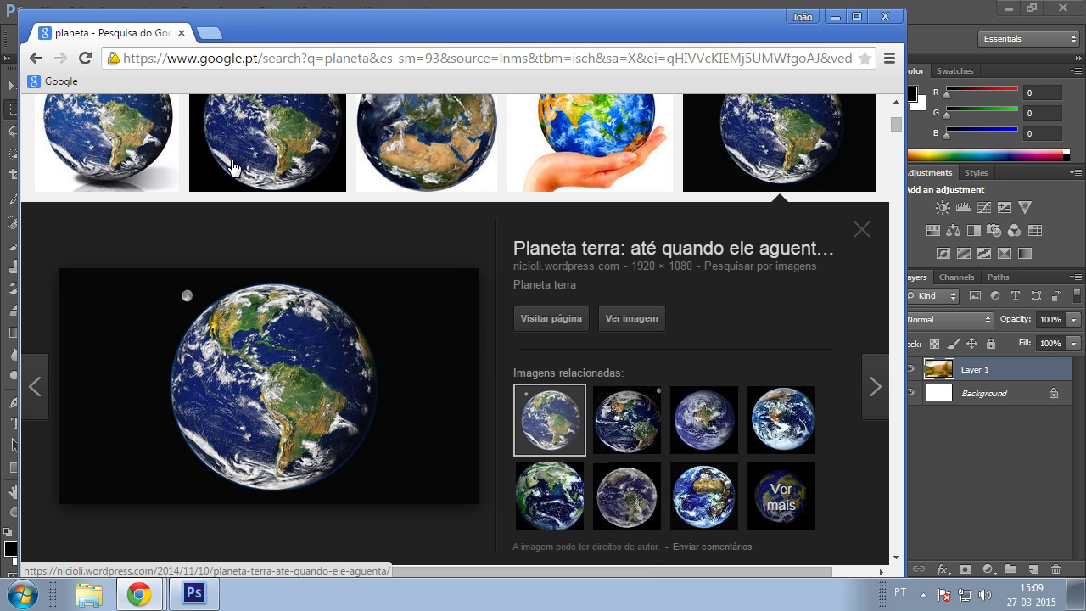
Switch back to Photoshop and paste the Earth picture as a new layer above the landscape
{"action": "left_click", "coordinate": [194, 593]}
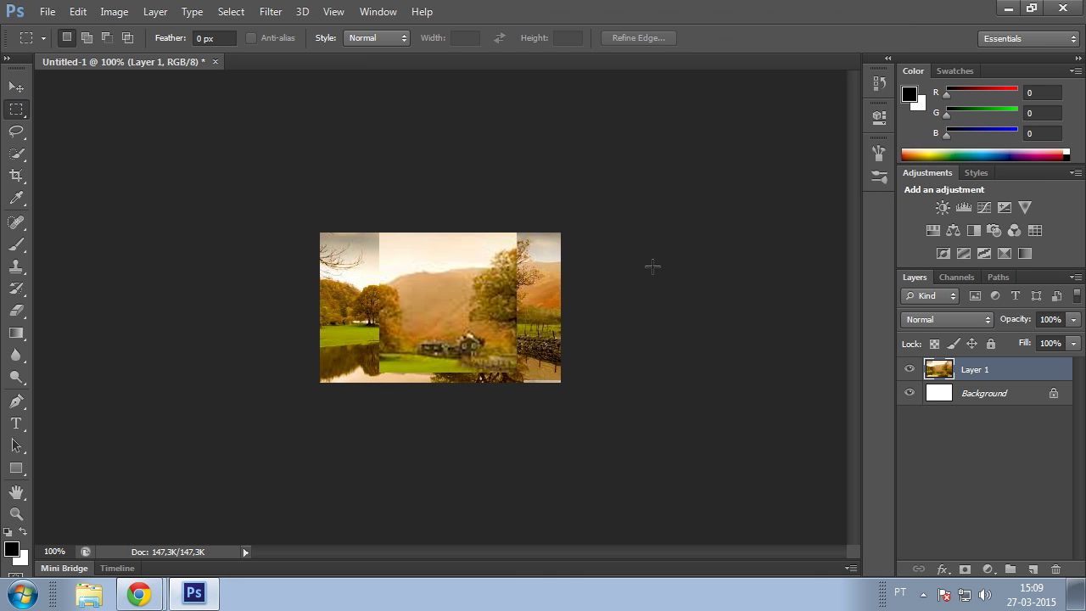
{"action": "left_click", "coordinate": [938, 497]}
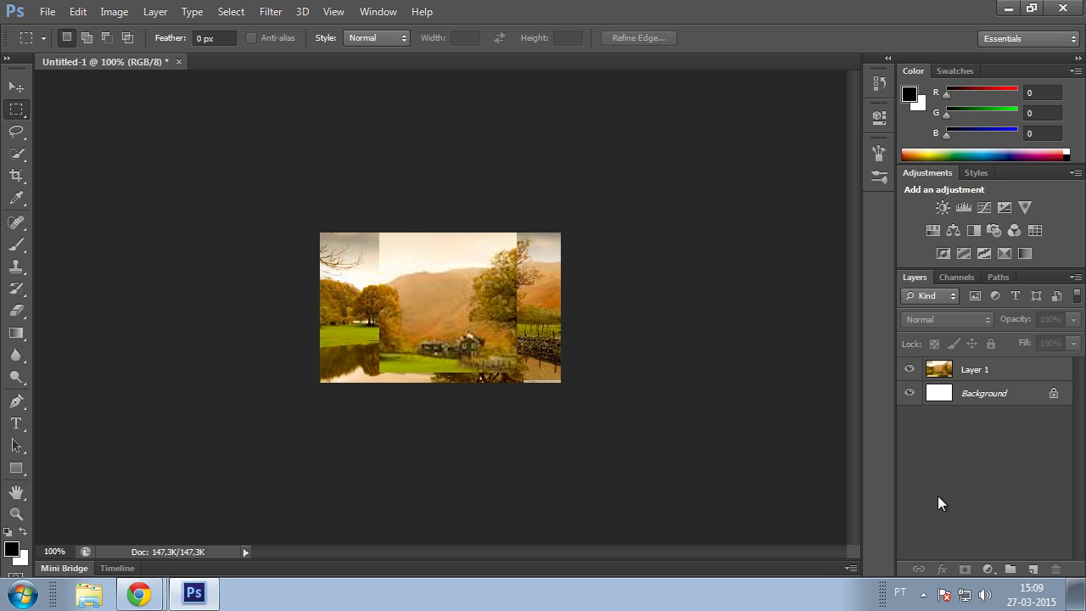
{"action": "key", "text": "ctrl+v"}
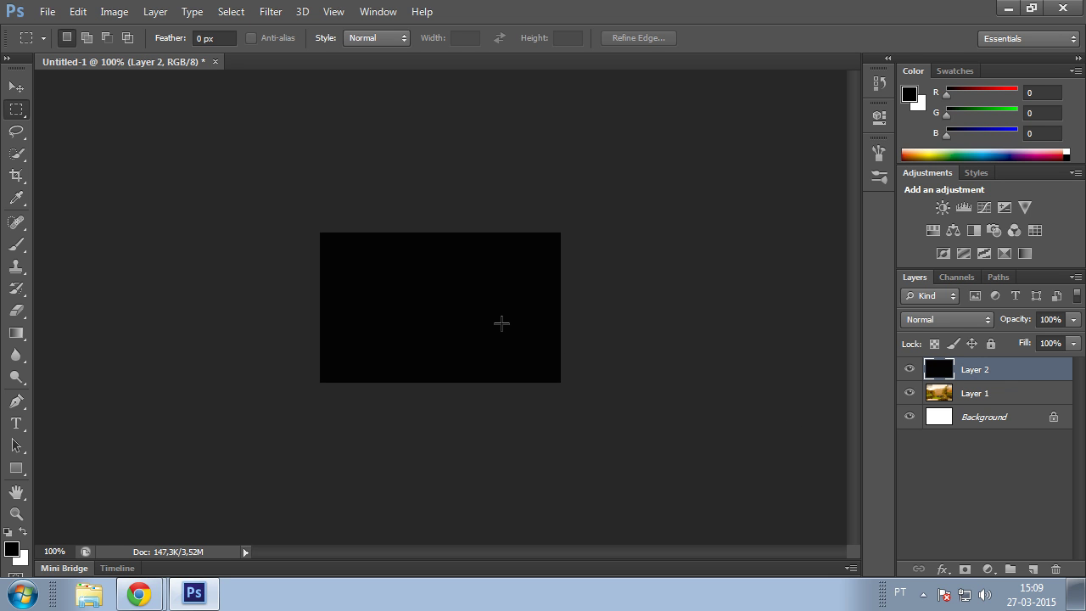
{"action": "scroll", "coordinate": [501, 322], "scroll_direction": "down", "scroll_amount": 6}
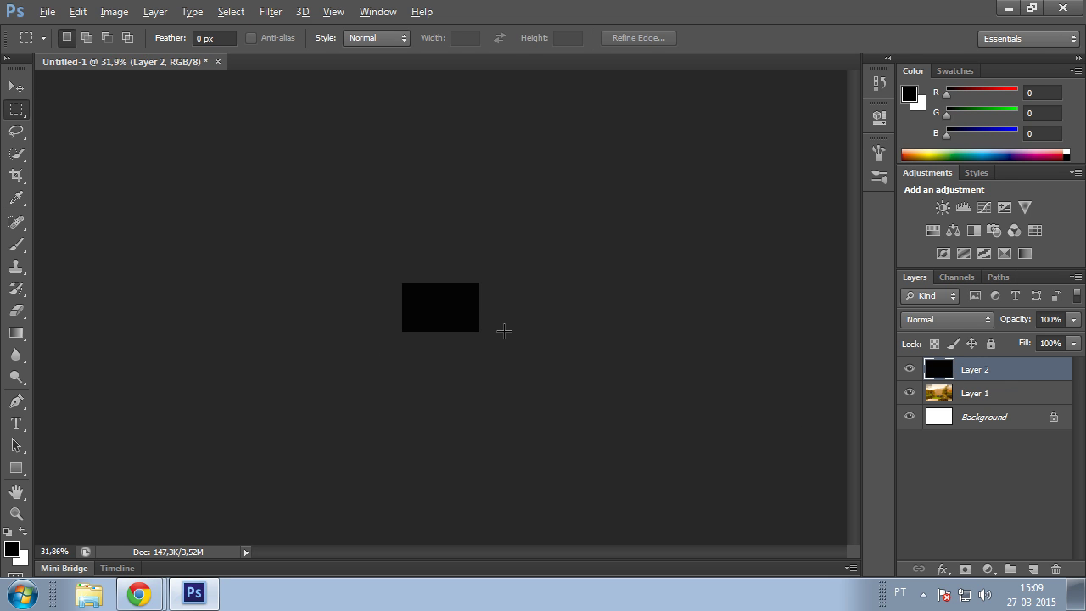
{"action": "scroll", "coordinate": [504, 331], "scroll_direction": "up", "scroll_amount": 4}
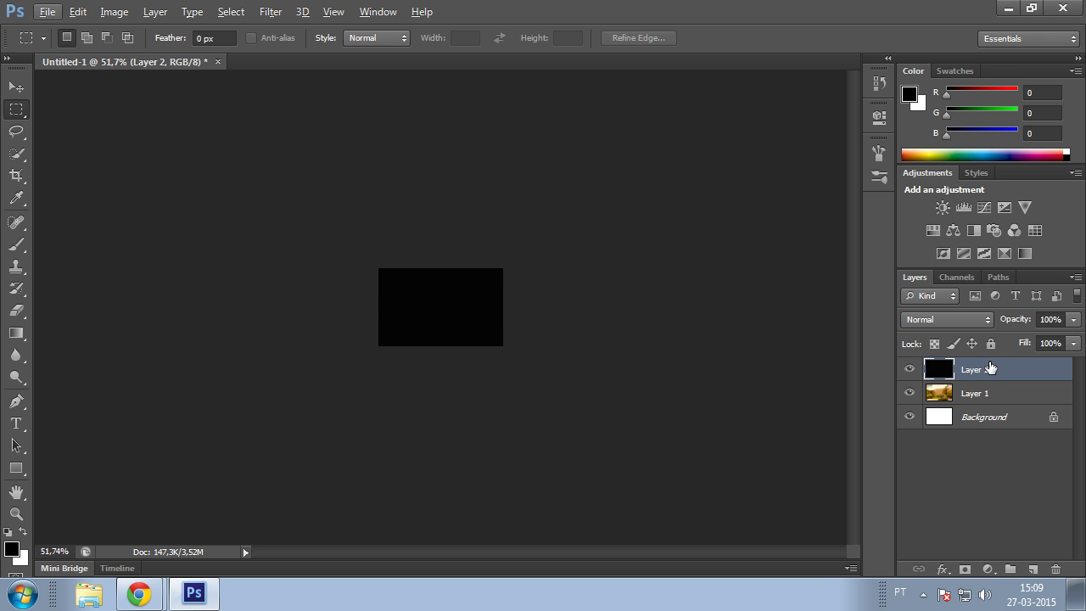
{"action": "key", "text": "ctrl+z"}
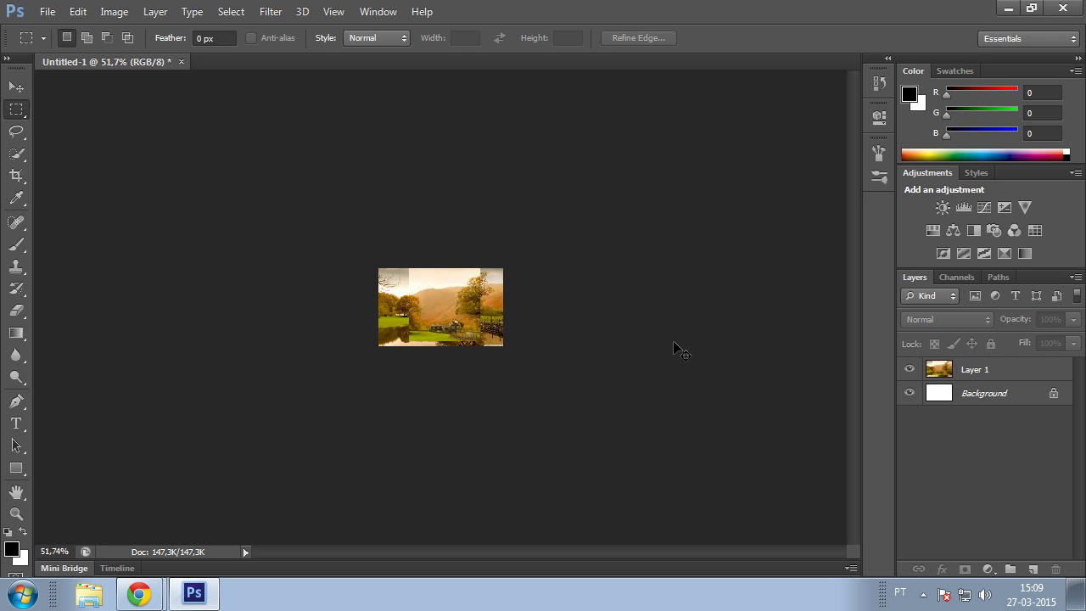
{"action": "key", "text": "ctrl+z"}
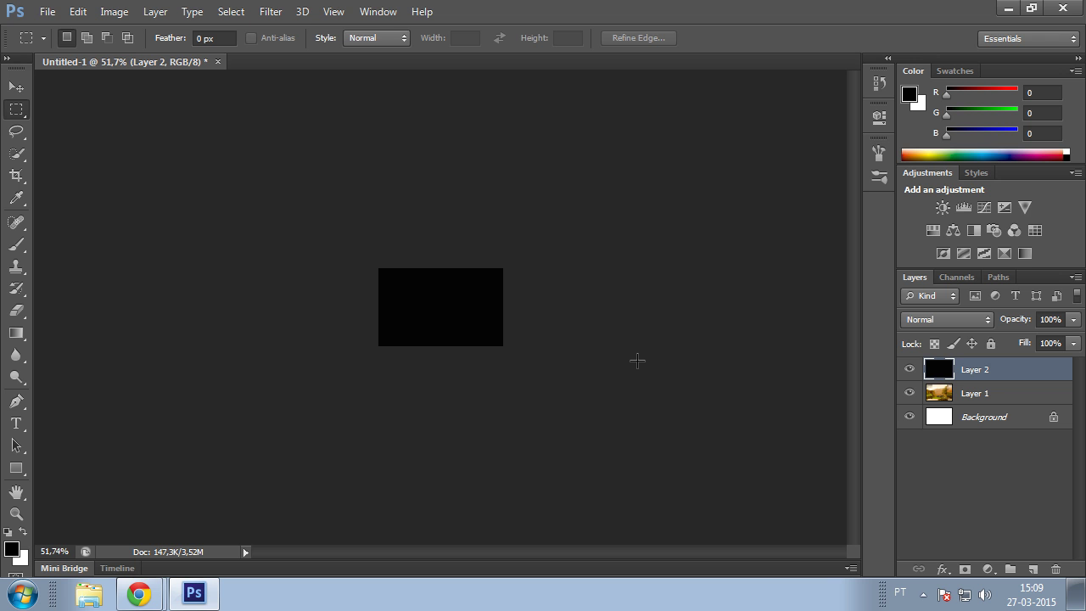
Scale the Earth layer down to about 13% with Free Transform so it sits centred inside the landscape
{"action": "key", "text": "ctrl+t"}
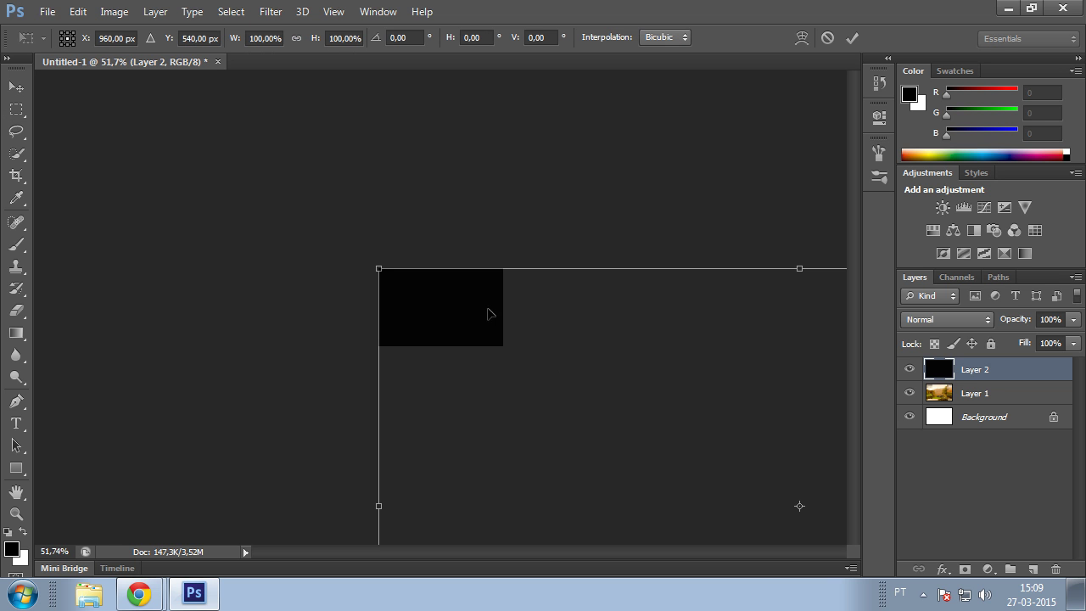
{"action": "left_click_drag", "start_coordinate": [376, 265], "coordinate": [674, 446]}
{"action": "left_click_drag", "start_coordinate": [763, 481], "coordinate": [421, 295]}
{"action": "left_click_drag", "start_coordinate": [332, 252], "coordinate": [396, 289]}
{"action": "left_click_drag", "start_coordinate": [501, 320], "coordinate": [497, 307]}
{"action": "key", "text": "Return"}
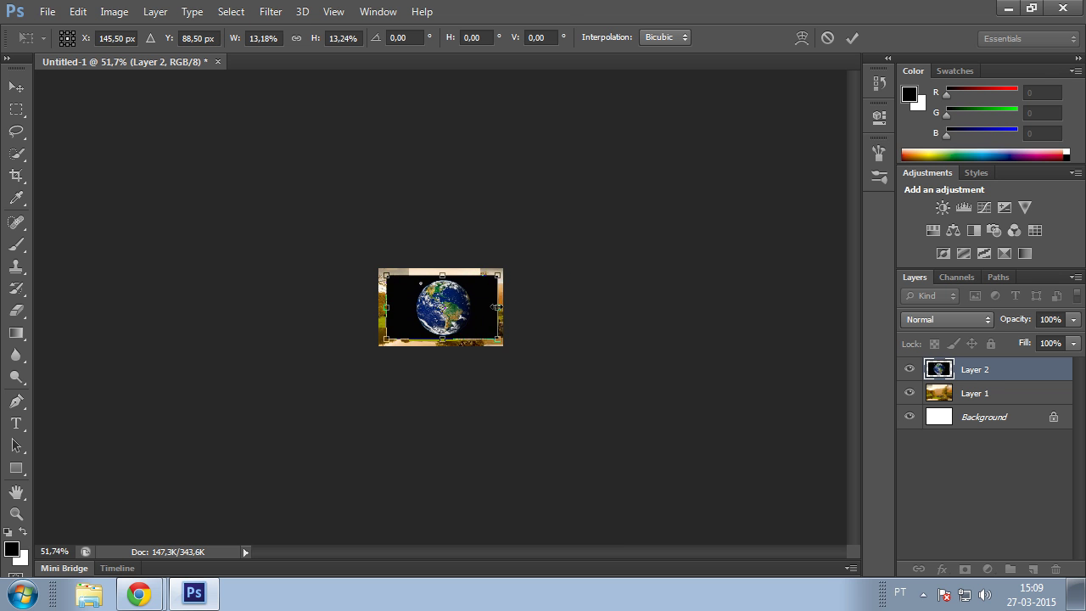
{"action": "key", "text": "m"}
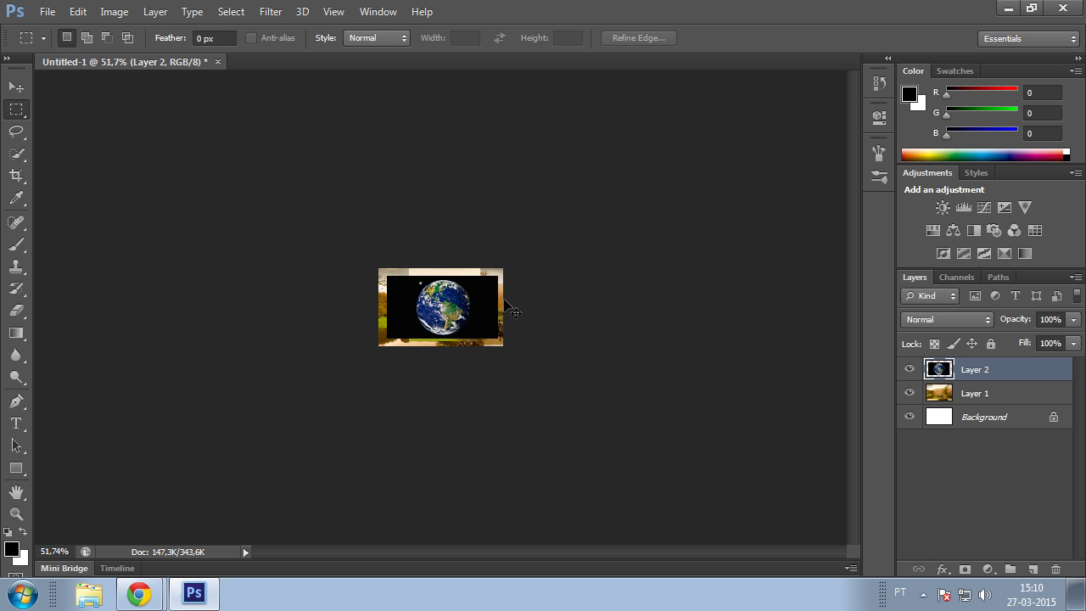
Select the black background around the Earth with the Magic Wand tool, lowering its tolerance to 21, and clear the selection
{"action": "scroll", "coordinate": [323, 284], "scroll_direction": "up", "scroll_amount": 8}
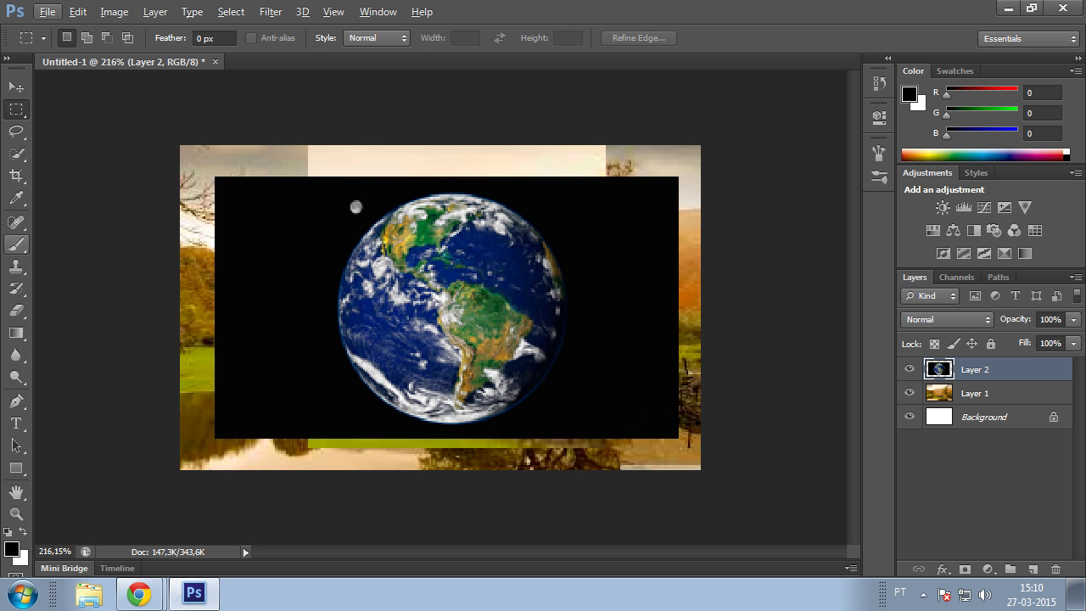
{"action": "left_click", "coordinate": [18, 156]}
{"action": "right_click", "coordinate": [18, 155]}
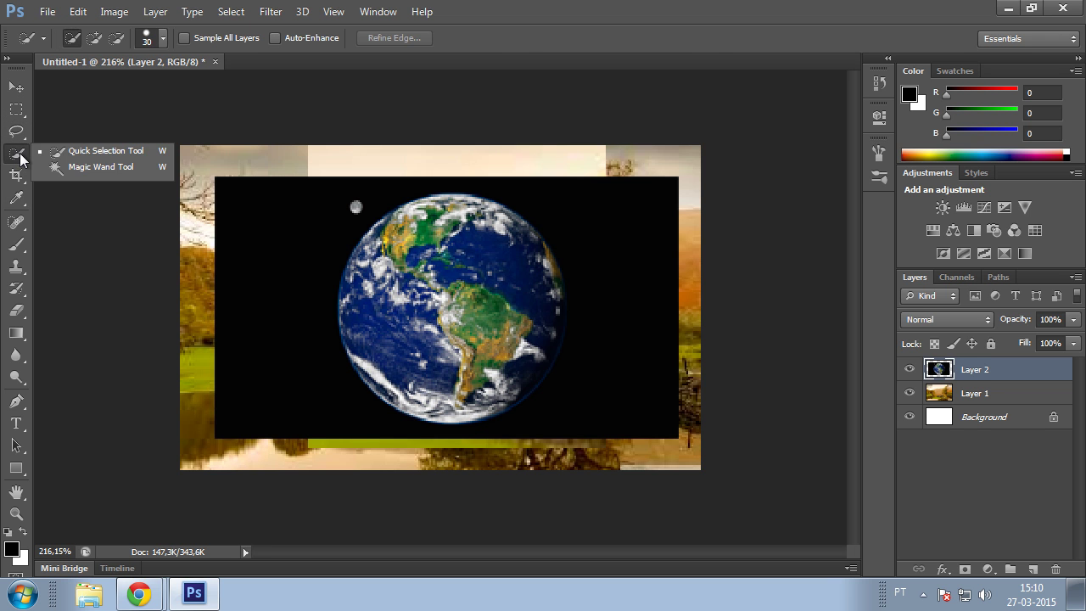
{"action": "left_click", "coordinate": [69, 166]}
{"action": "left_click", "coordinate": [613, 312]}
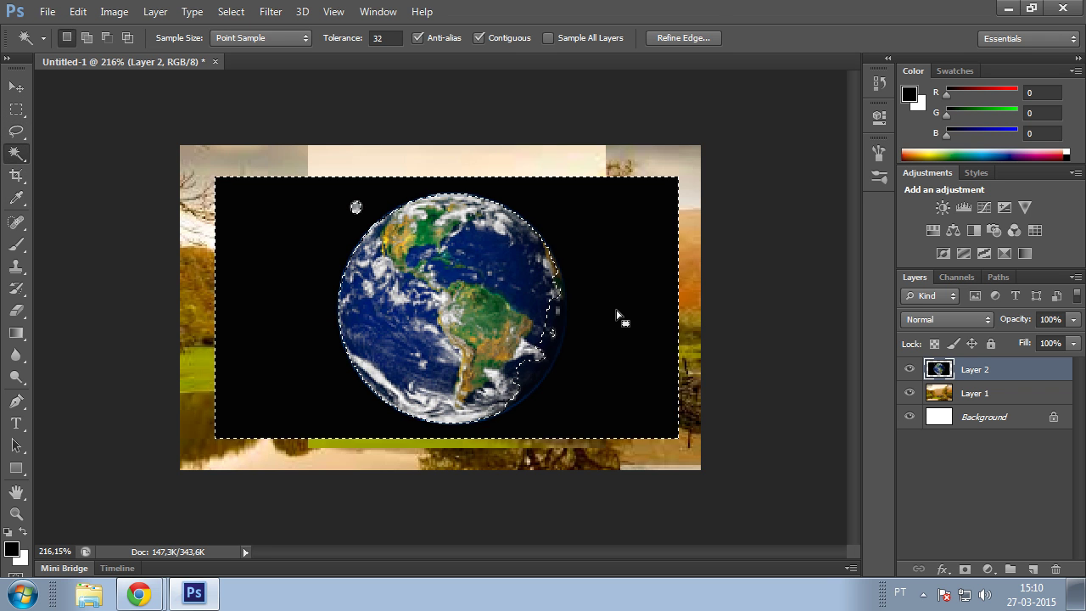
{"action": "left_click_drag", "start_coordinate": [346, 42], "coordinate": [337, 42]}
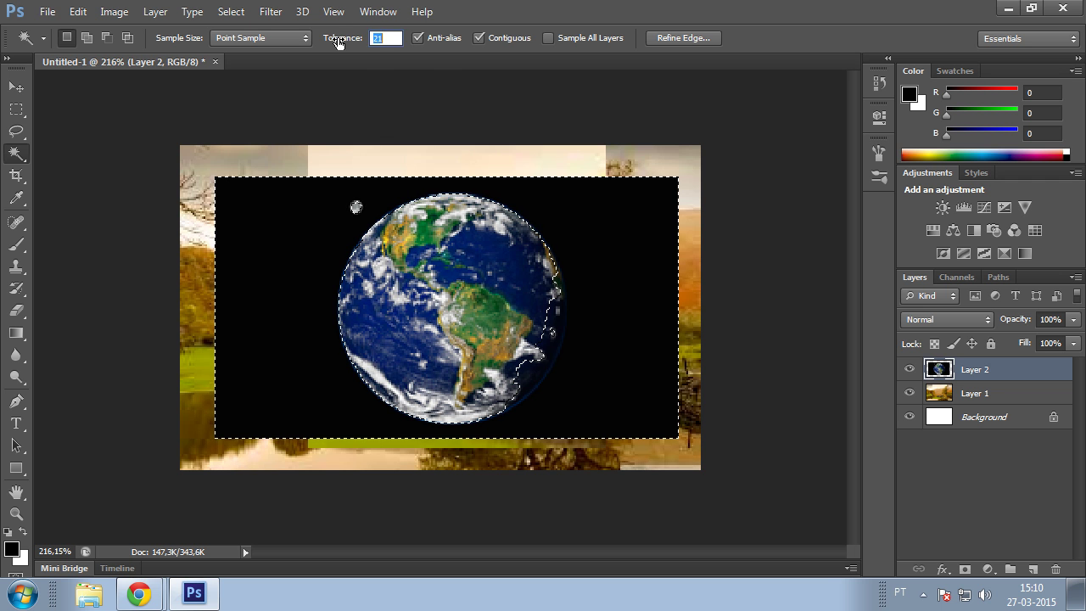
{"action": "key", "text": "ctrl+d"}
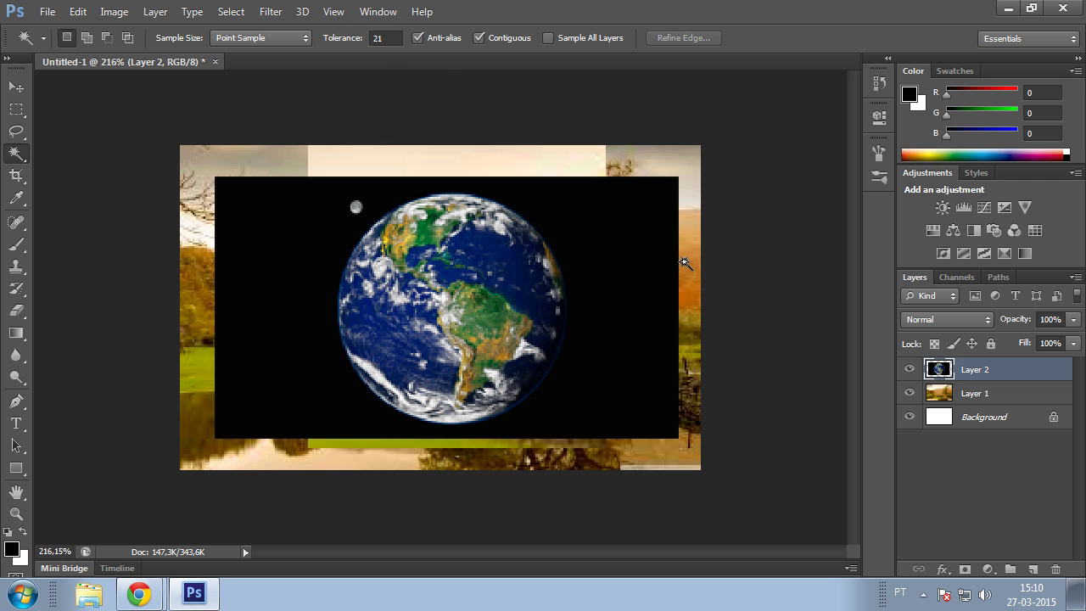
Lower the Magic Wand tolerance to 0, reselect the black background around the Earth, delete it and deselect
{"action": "left_click", "coordinate": [629, 260]}
{"action": "left_click_drag", "start_coordinate": [343, 42], "coordinate": [305, 39]}
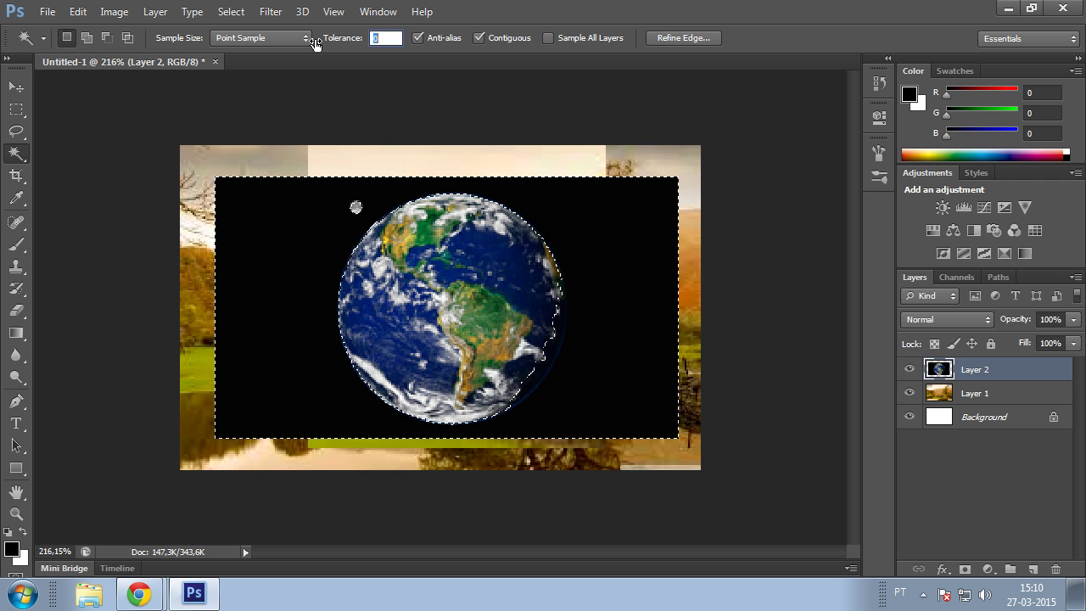
{"action": "key", "text": "ctrl+d"}
{"action": "left_click", "coordinate": [597, 243]}
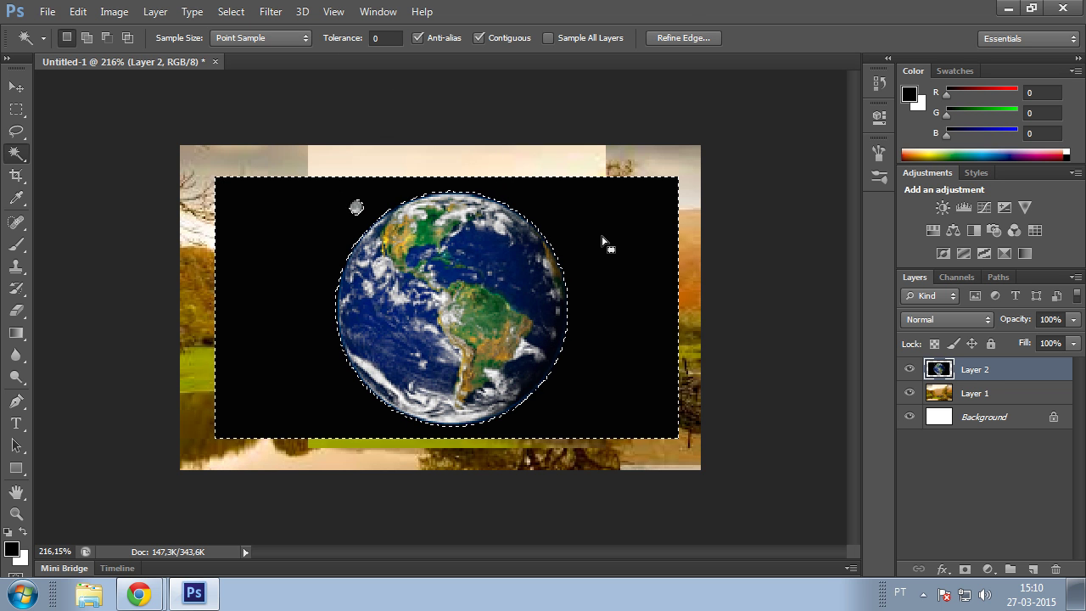
{"action": "key", "text": "Delete"}
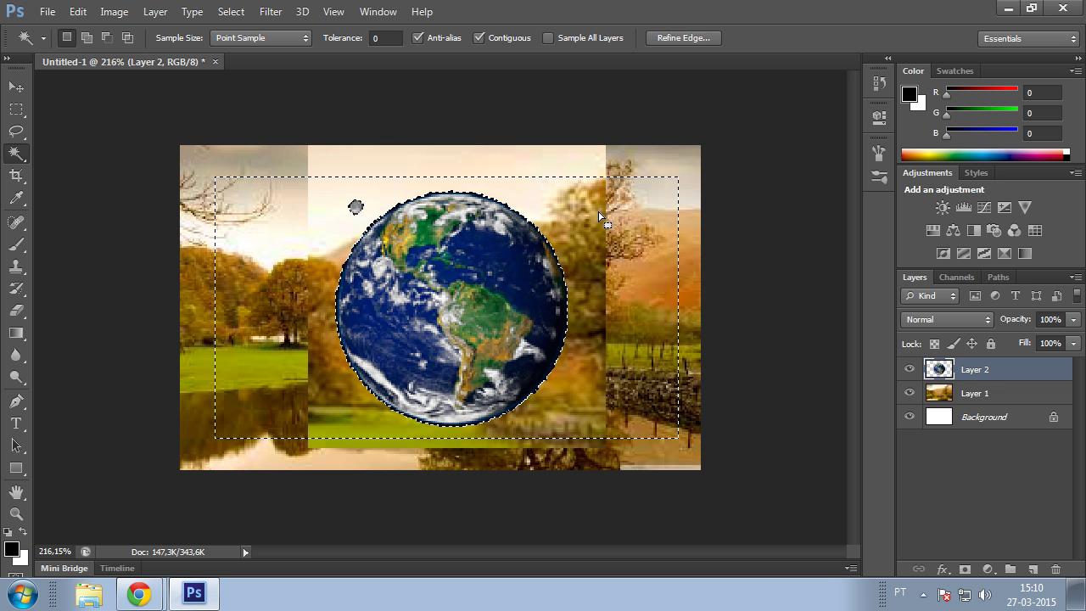
{"action": "key", "text": "ctrl+d"}
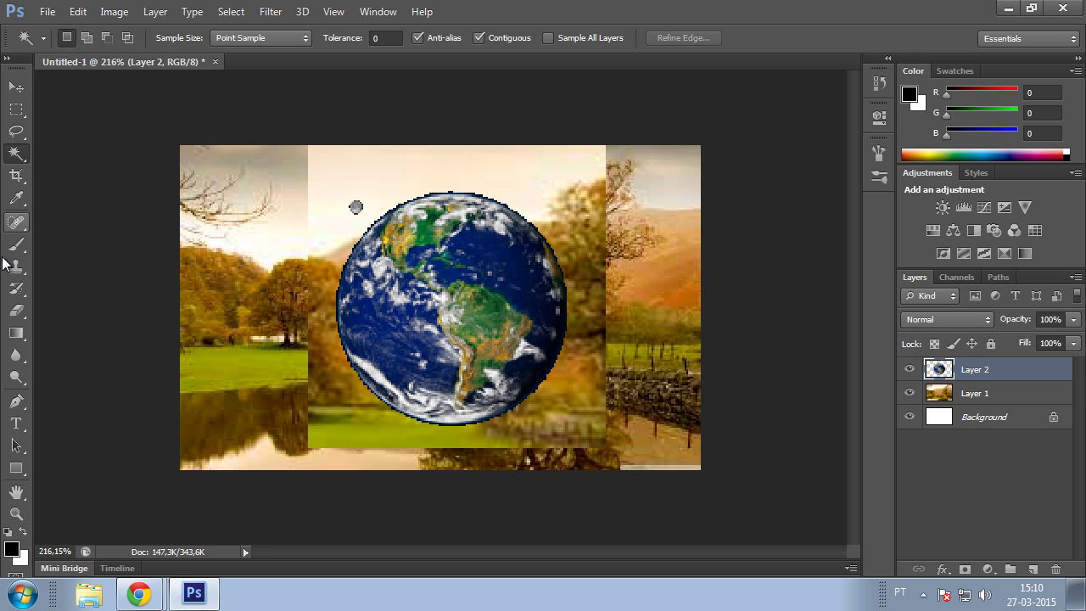
Move the cut-out Earth slightly up and to the right over the landscape with the Move tool
{"action": "left_click", "coordinate": [17, 315]}
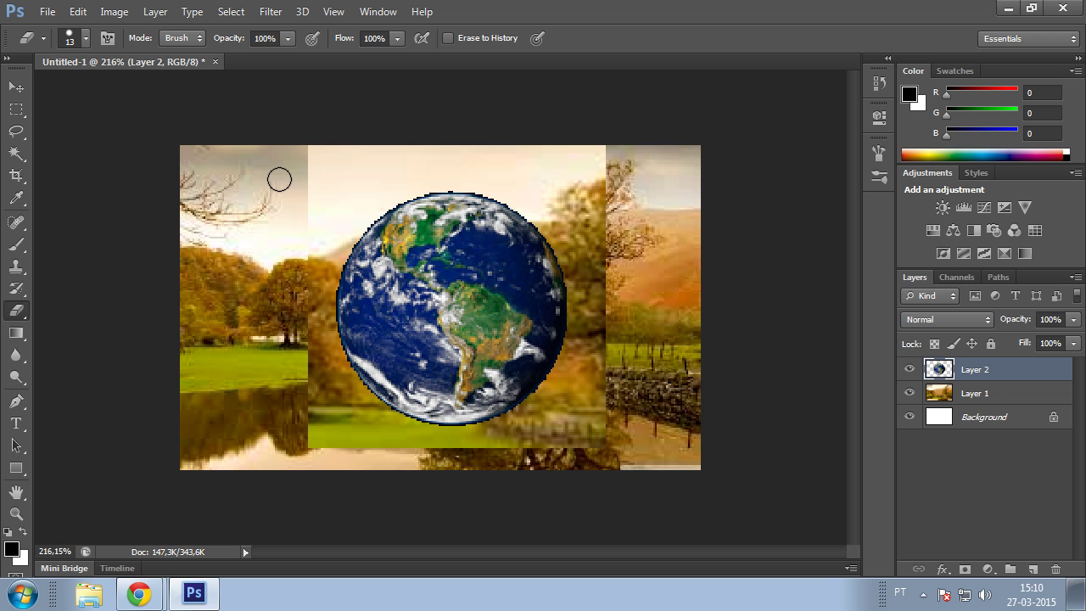
{"action": "scroll", "coordinate": [366, 237], "scroll_direction": "down", "scroll_amount": 8}
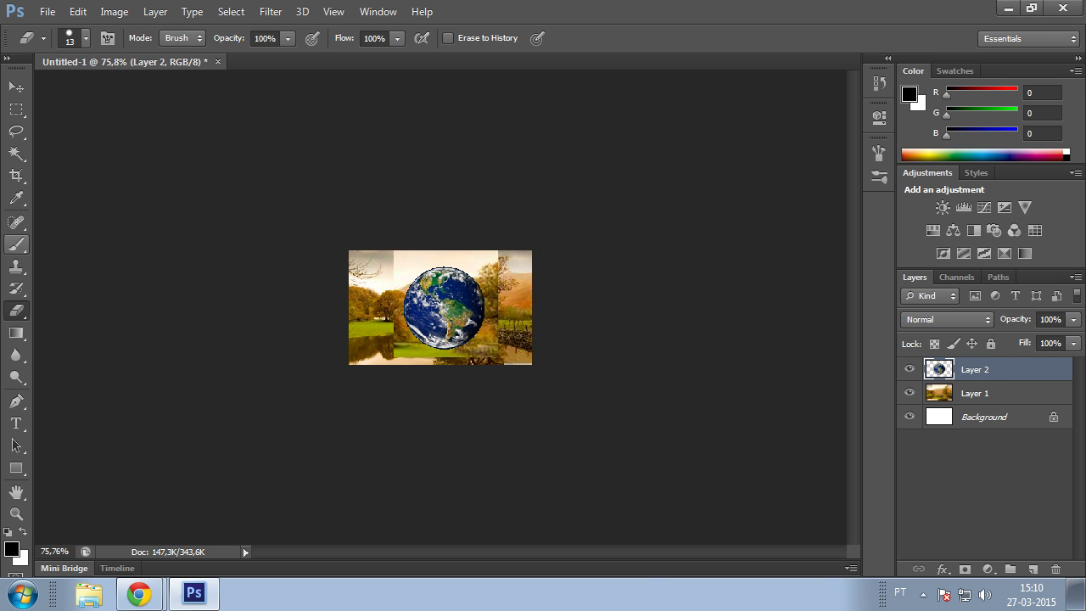
{"action": "left_click", "coordinate": [16, 86]}
{"action": "mouse_move", "coordinate": [450, 328]}
{"action": "left_mouse_down"}
{"action": "mouse_move", "coordinate": [427, 317]}
{"action": "mouse_move", "coordinate": [413, 344]}
{"action": "mouse_move", "coordinate": [463, 322]}
{"action": "left_mouse_up"}
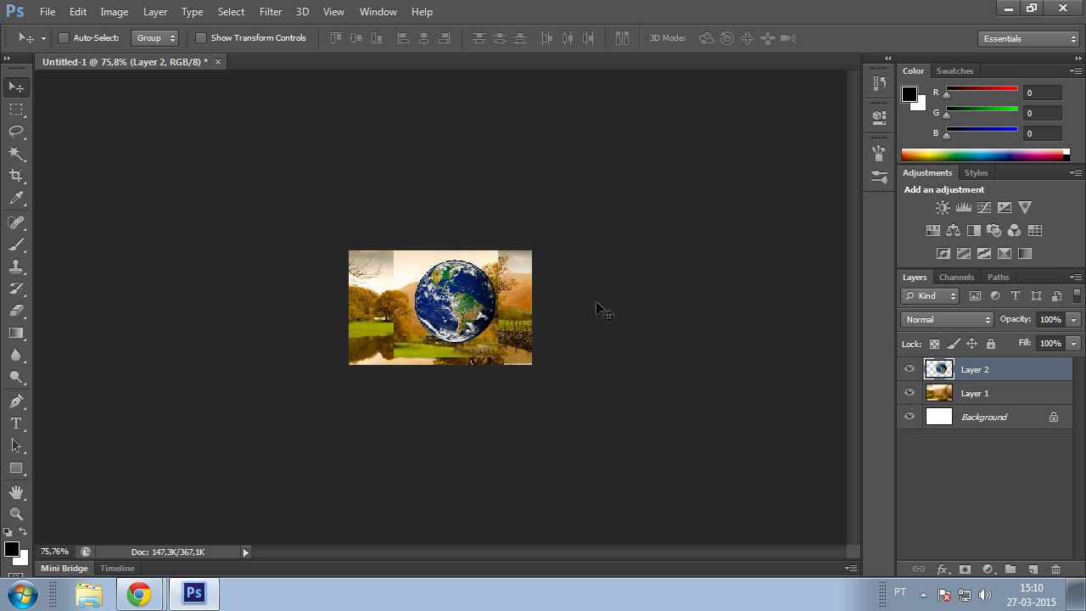
Examine the file formats offered by Save As, leaving the dialog without saving
{"action": "left_click", "coordinate": [44, 14]}
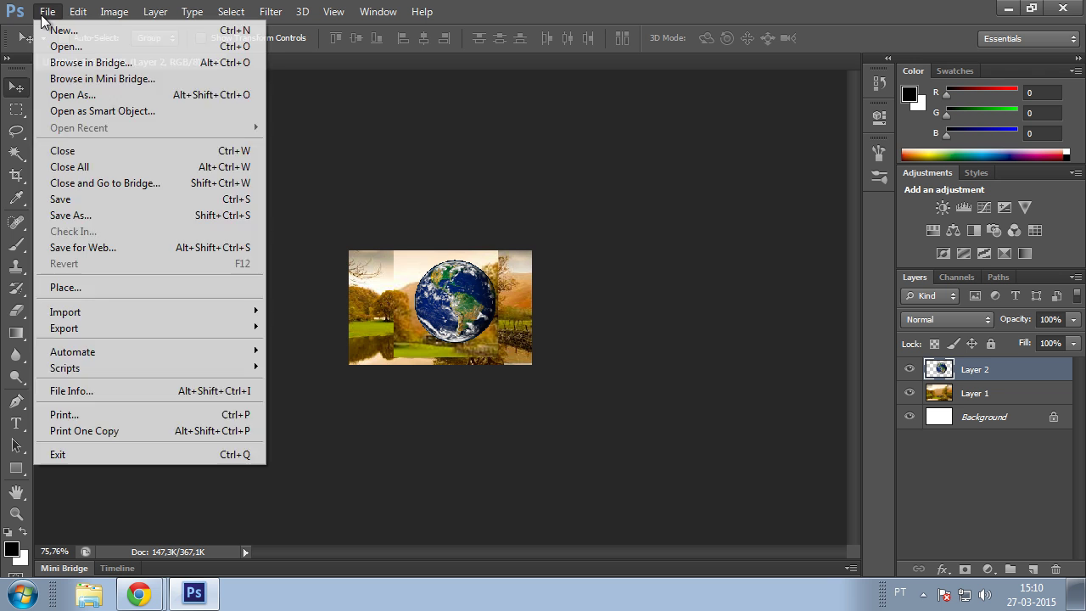
{"action": "left_click", "coordinate": [92, 217]}
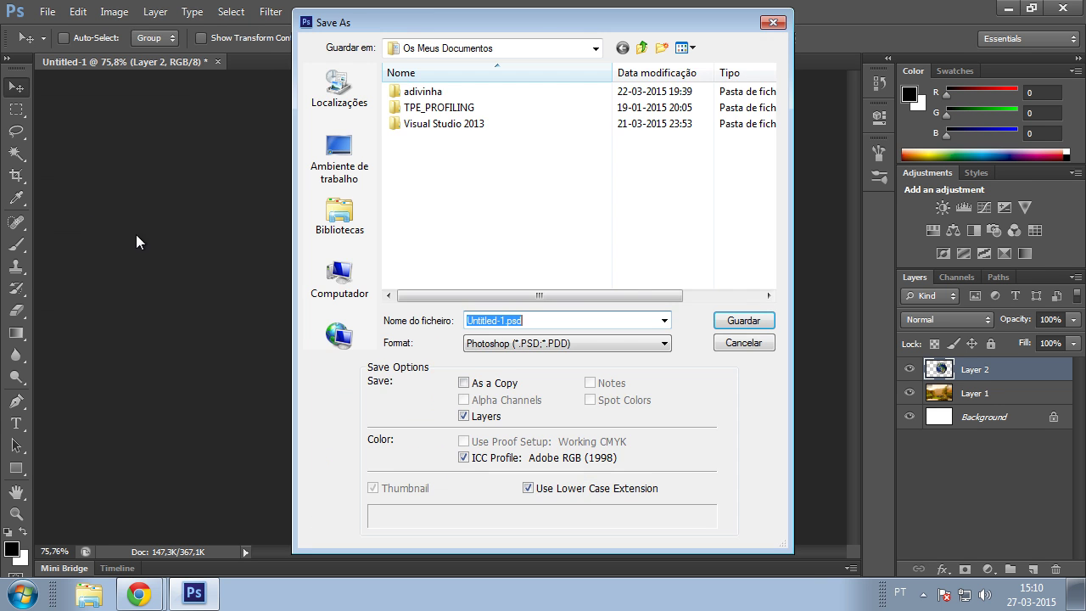
{"action": "left_click", "coordinate": [540, 345]}
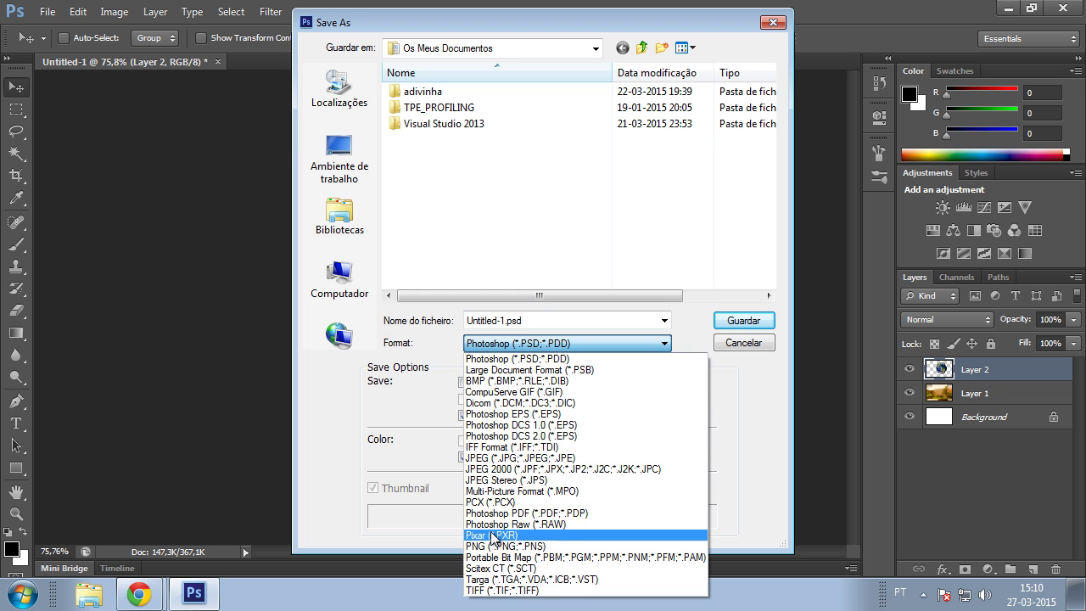
{"action": "left_click", "coordinate": [750, 344]}
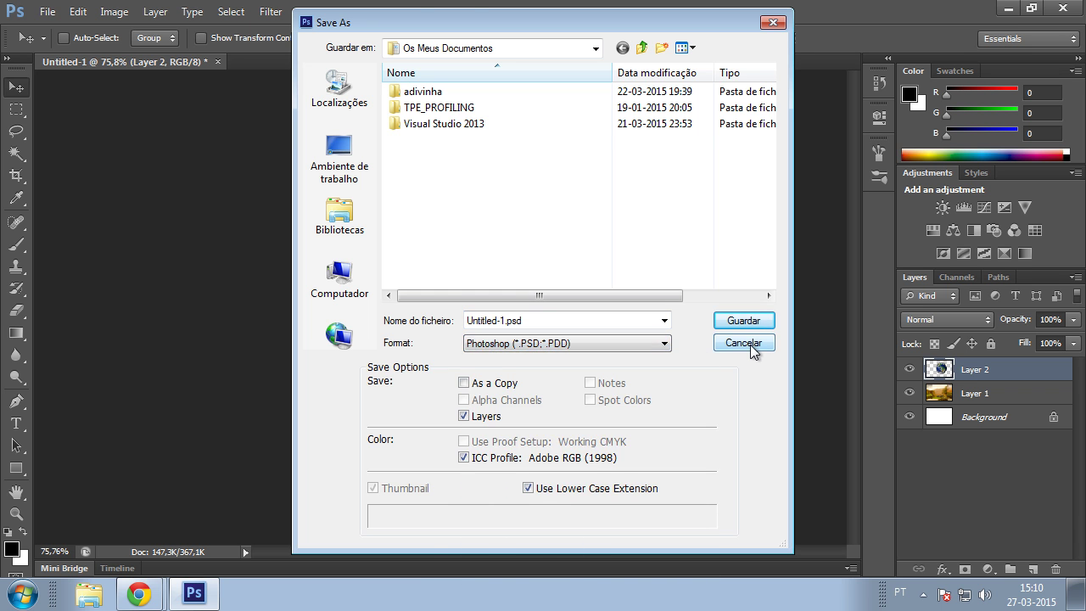
{"action": "left_click", "coordinate": [750, 345]}
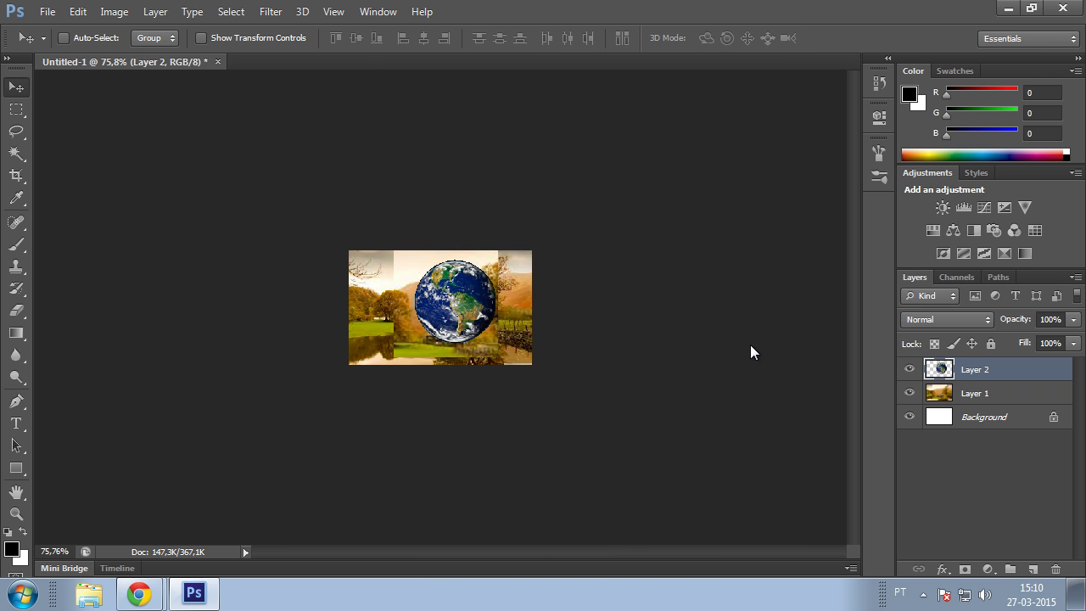
Close the Untitled-1 document without saving its changes
{"action": "left_click", "coordinate": [218, 62]}
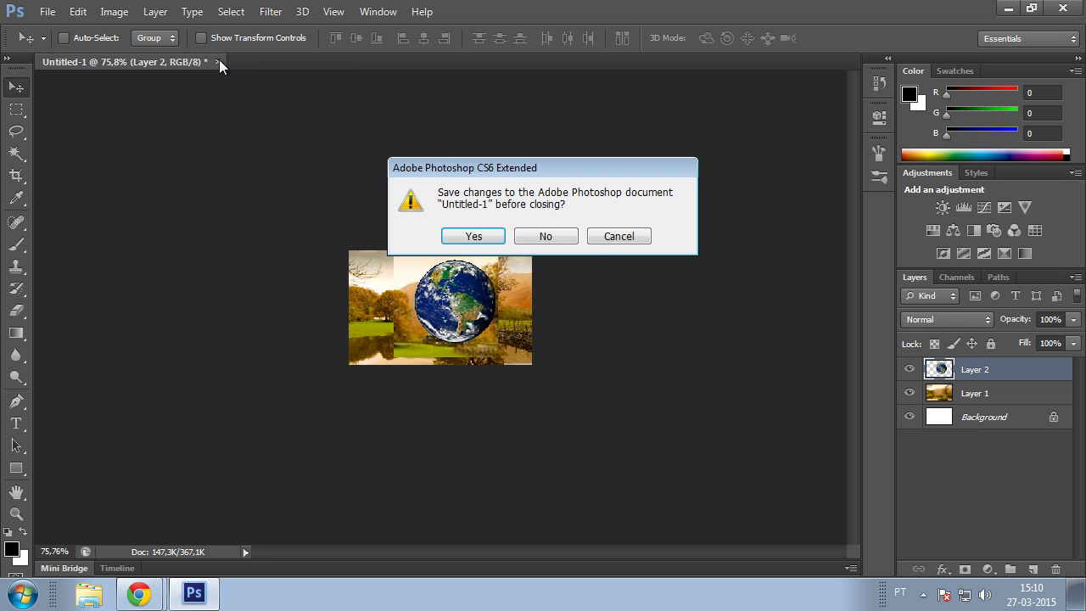
{"action": "left_click", "coordinate": [562, 236]}
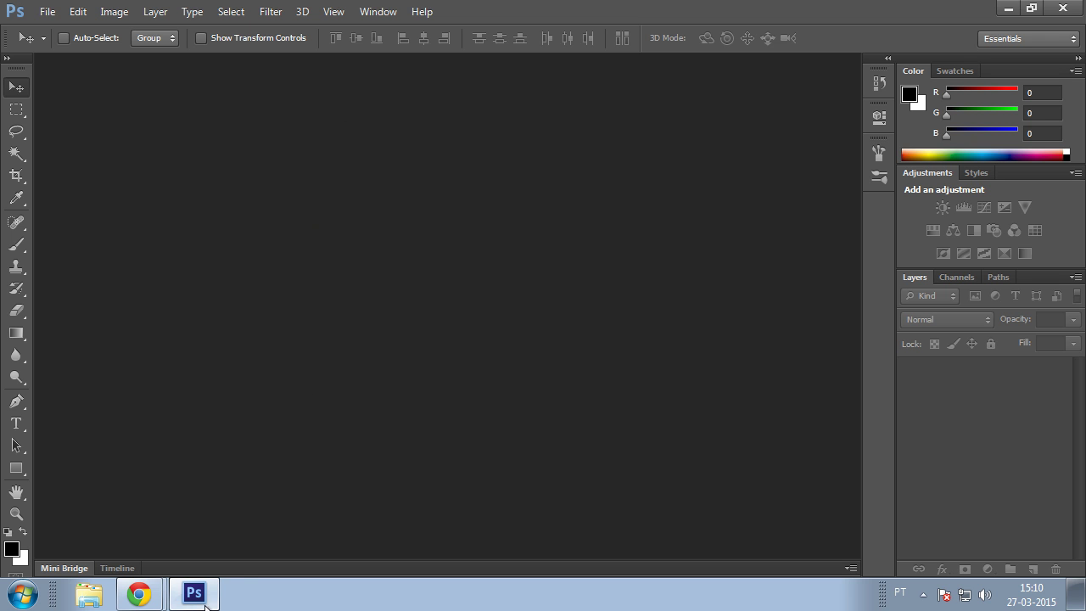
Switch to Chrome and view the Wacom Bamboo pen tablet picture, wacom_bamboo_1.jpg
{"action": "mouse_move", "coordinate": [139, 593]}
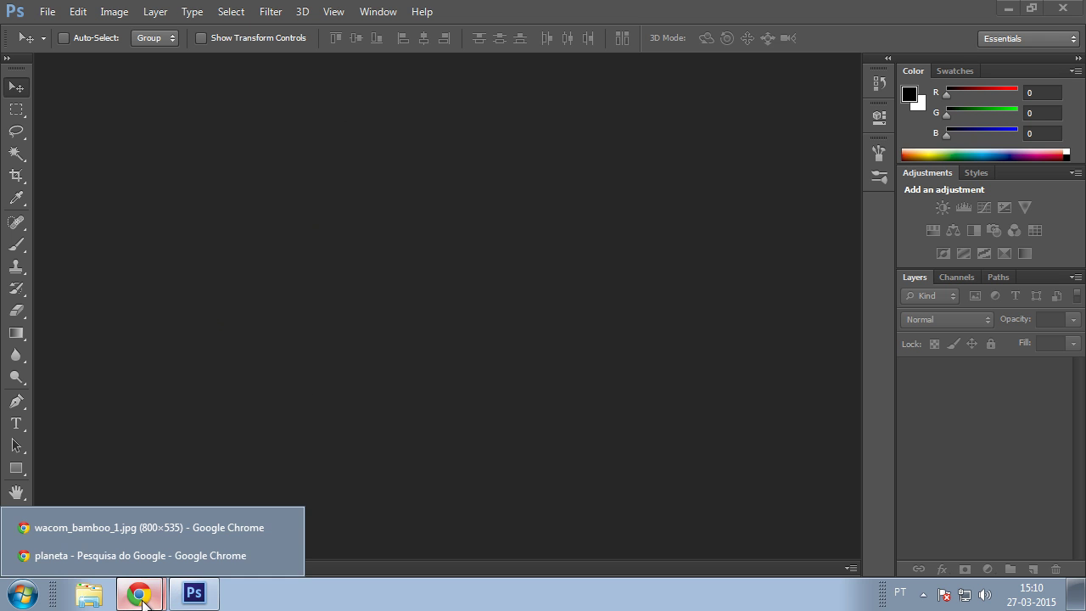
{"action": "left_click", "coordinate": [98, 556]}
{"action": "left_click", "coordinate": [143, 594]}
{"action": "left_click", "coordinate": [147, 598]}
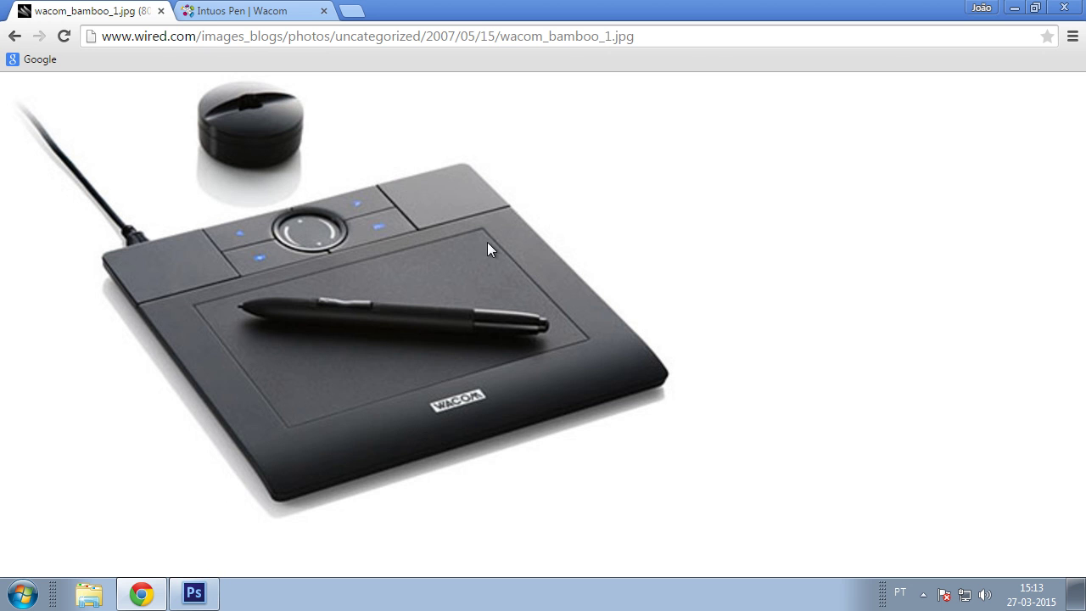
Switch to Photoshop and create a new 400 × 400 pixel document with a white background
{"action": "mouse_move", "coordinate": [202, 601]}
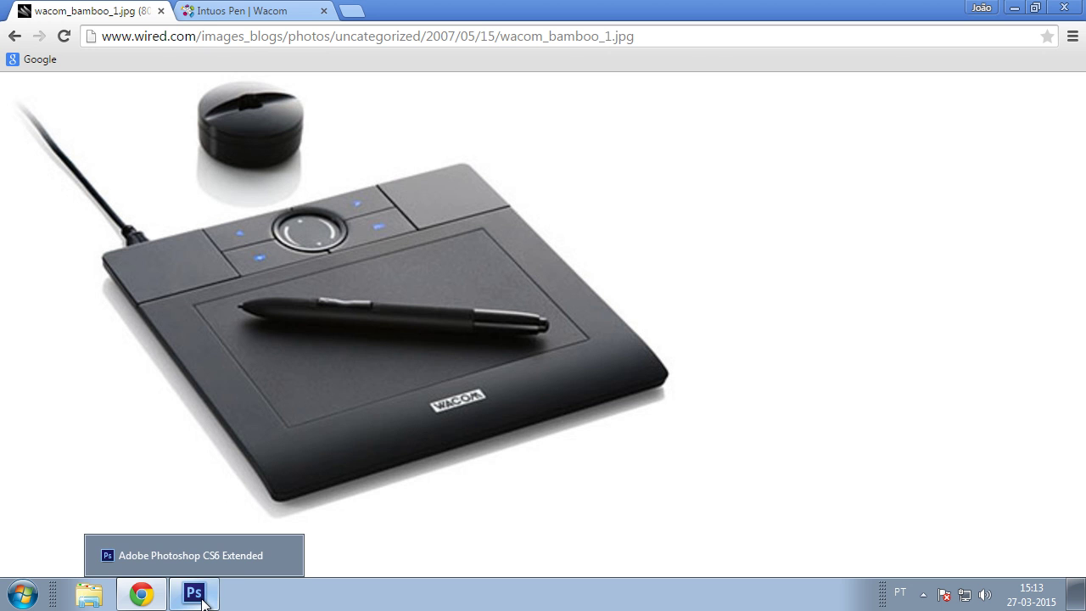
{"action": "left_click", "coordinate": [237, 557]}
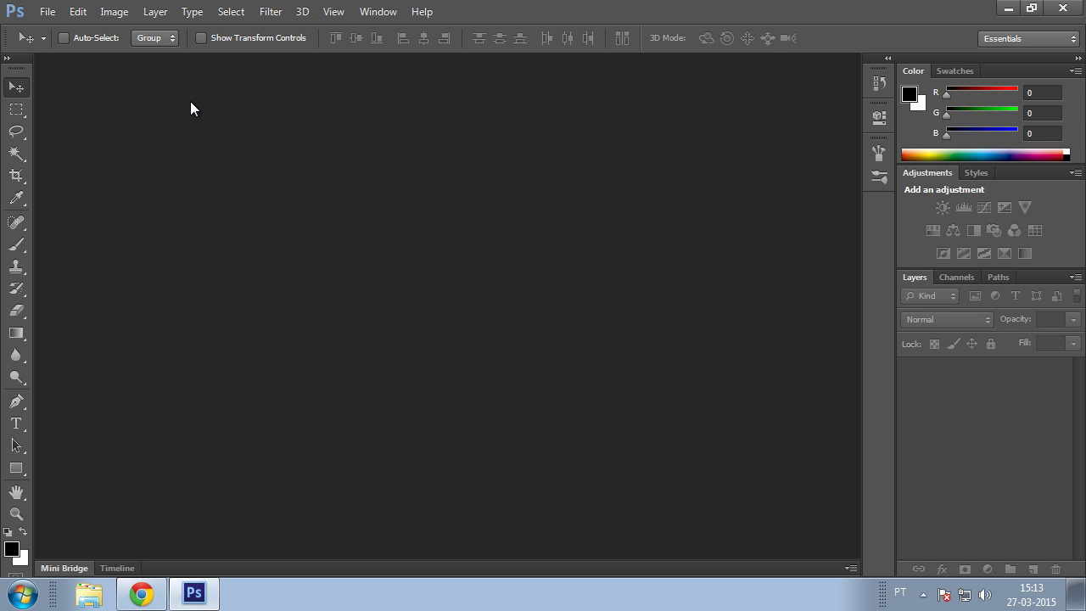
{"action": "left_click", "coordinate": [49, 12]}
{"action": "left_click", "coordinate": [72, 31]}
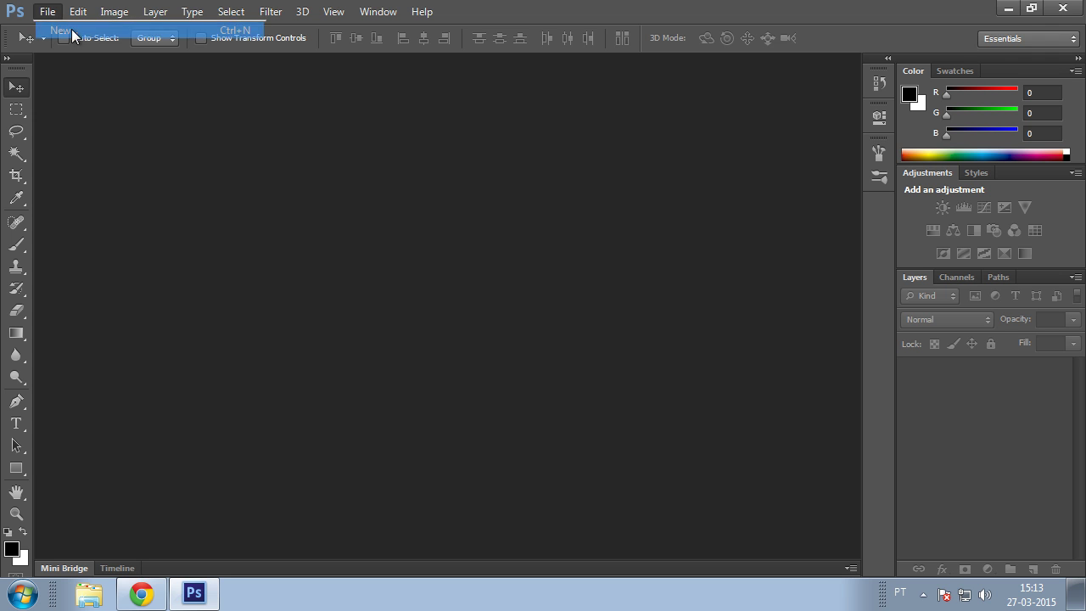
{"action": "left_click", "coordinate": [494, 207]}
{"action": "left_click_drag", "start_coordinate": [494, 207], "coordinate": [237, 213]}
{"action": "type", "text": "400"}
{"action": "key", "text": "Tab"}
{"action": "key", "text": "Tab"}
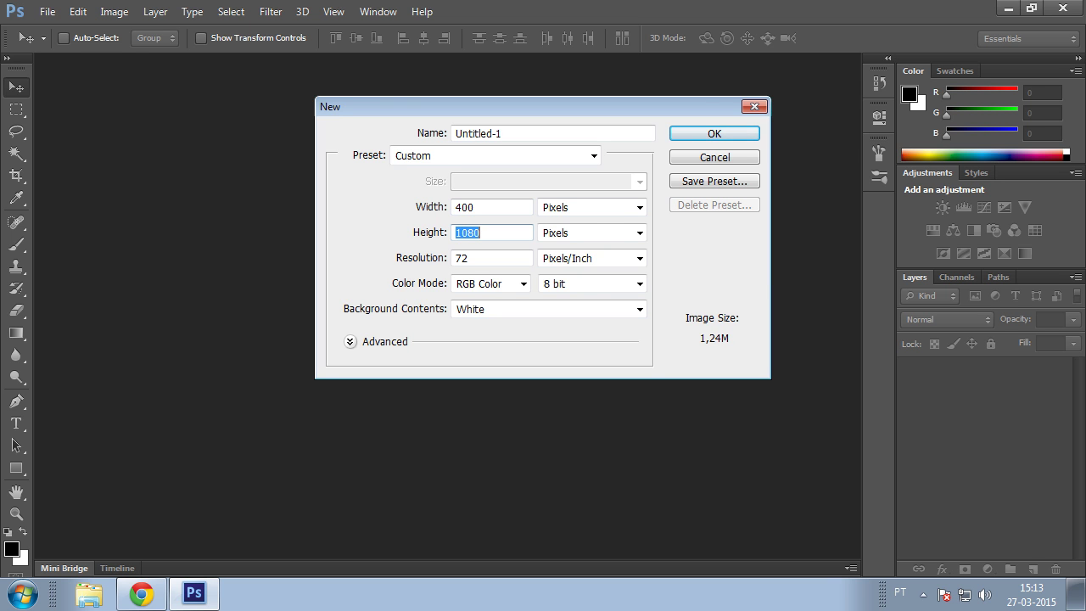
{"action": "type", "text": "400"}
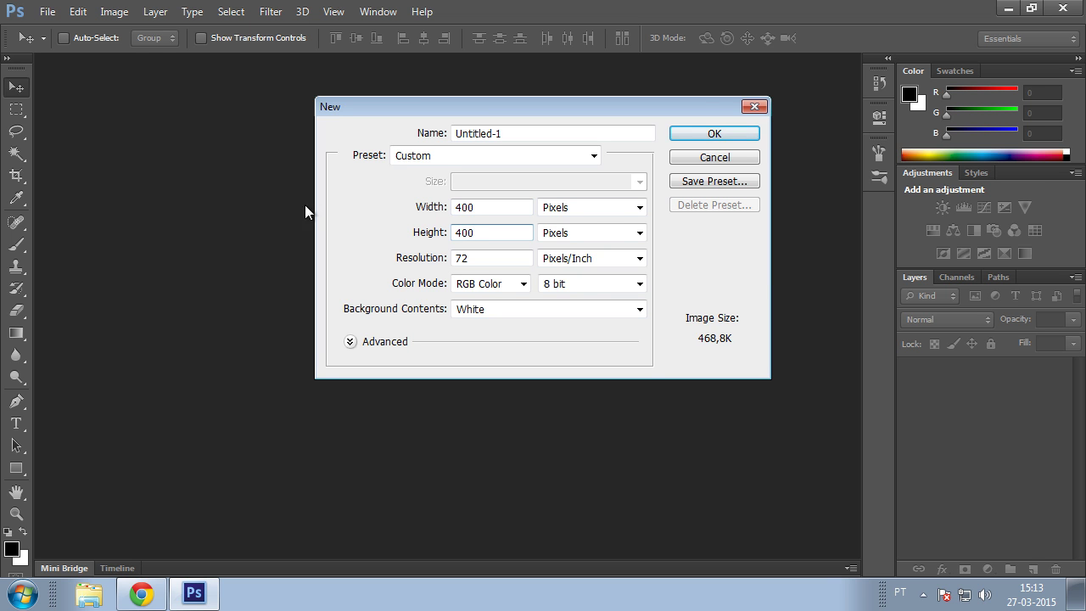
{"action": "left_click", "coordinate": [713, 138]}
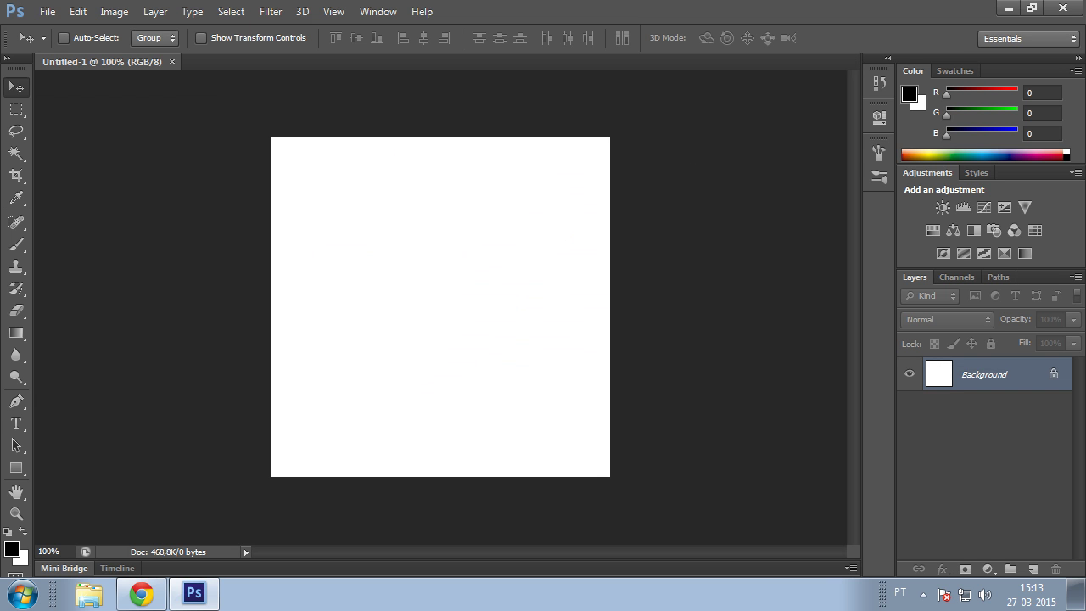
Show the Brush settings and paint a dot, a short curve and a wavy line with the soft 13 px black brush
{"action": "left_click", "coordinate": [16, 244]}
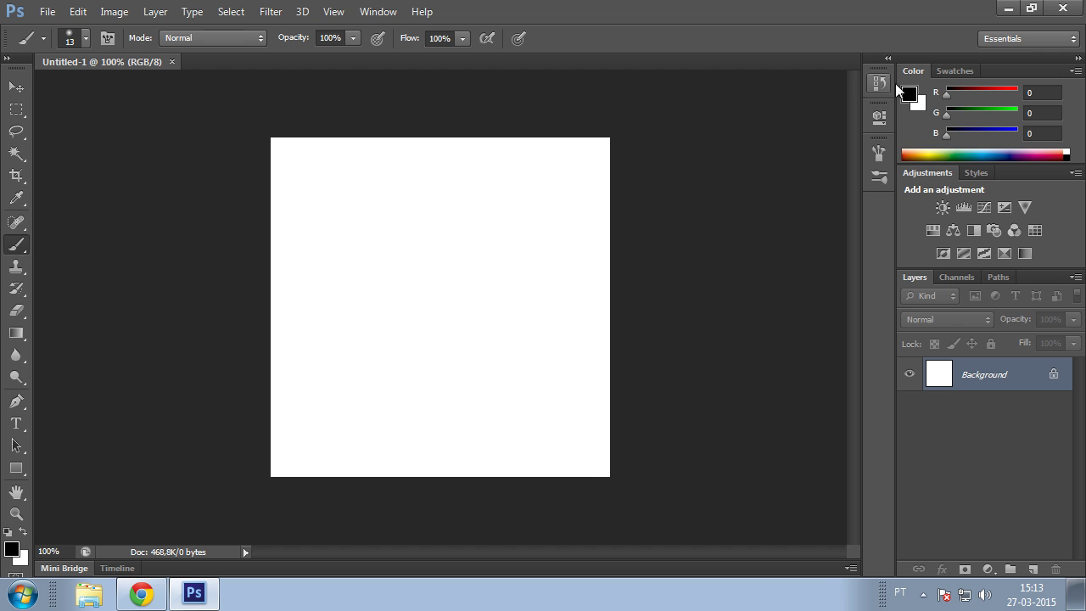
{"action": "left_click", "coordinate": [881, 158]}
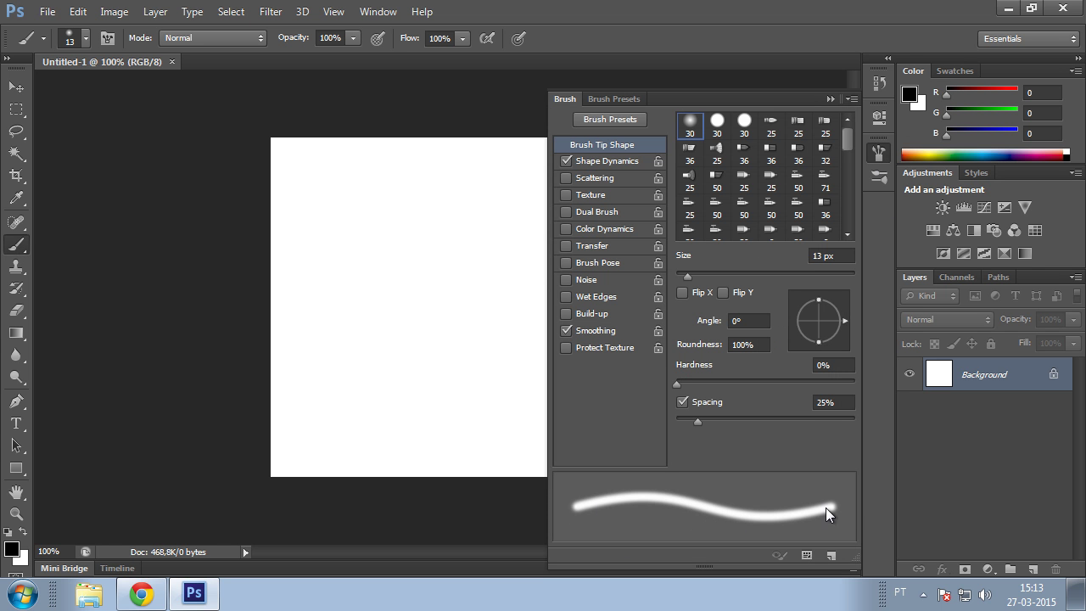
{"action": "left_click", "coordinate": [386, 304]}
{"action": "left_click_drag", "start_coordinate": [326, 257], "coordinate": [359, 323]}
{"action": "mouse_move", "coordinate": [348, 234]}
{"action": "left_mouse_down"}
{"action": "mouse_move", "coordinate": [361, 243]}
{"action": "mouse_move", "coordinate": [407, 206]}
{"action": "mouse_move", "coordinate": [445, 258]}
{"action": "mouse_move", "coordinate": [453, 243]}
{"action": "mouse_move", "coordinate": [459, 251]}
{"action": "left_mouse_up"}
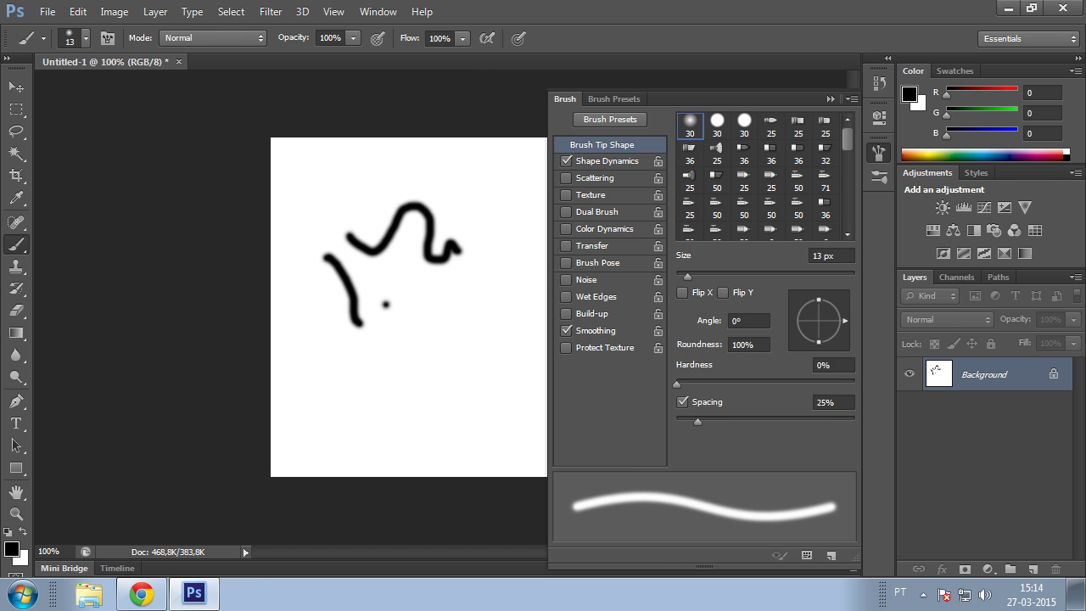
Look at the Wacom tablet picture in Chrome again and return to Photoshop
{"action": "left_click", "coordinate": [142, 593]}
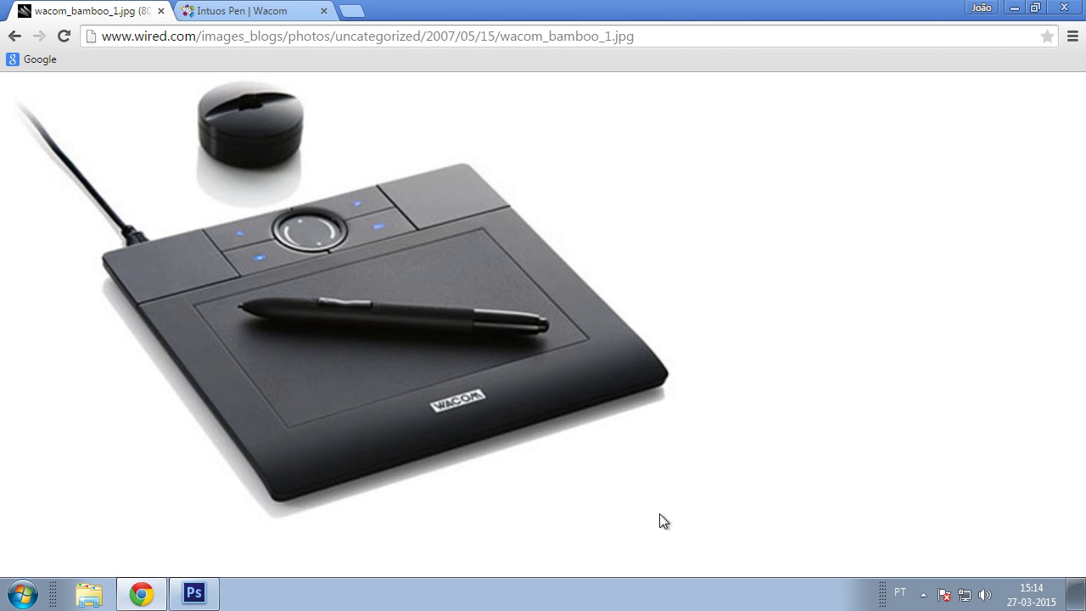
{"action": "left_click", "coordinate": [194, 593]}
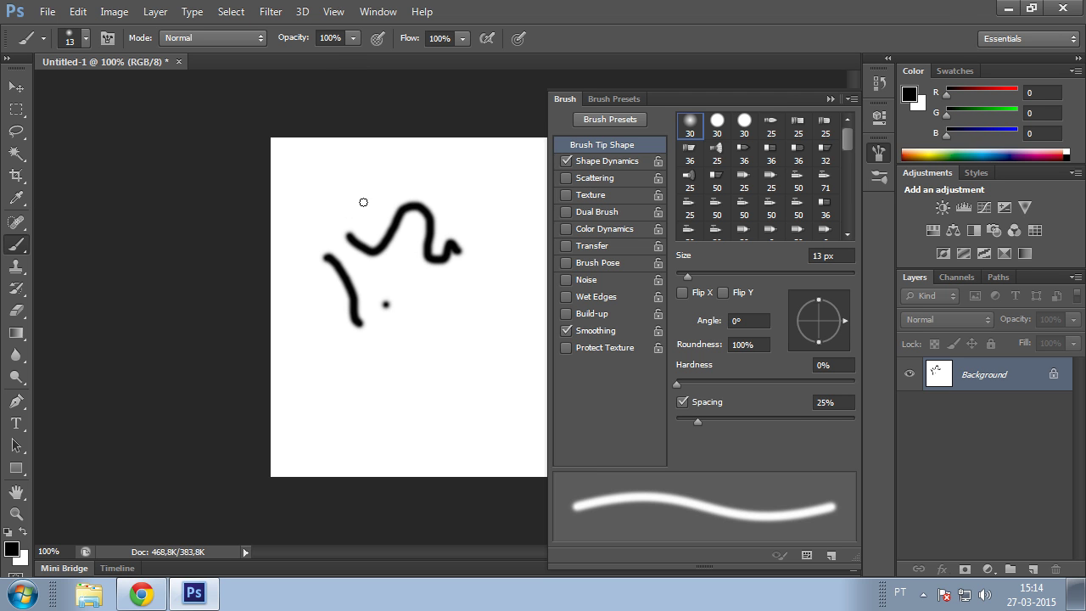
With Shape Dynamics enabled and the Brush settings collapsed, paint a long tapered diagonal stroke, a thin curve ending in zigzags and a small scribble
{"action": "left_click", "coordinate": [566, 162]}
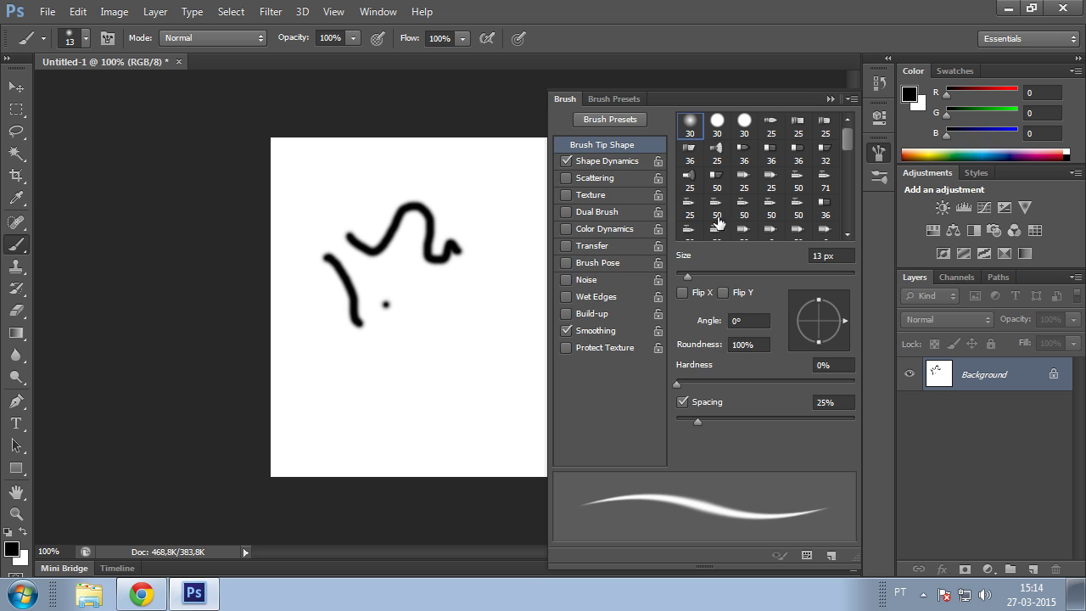
{"action": "left_click", "coordinate": [829, 98]}
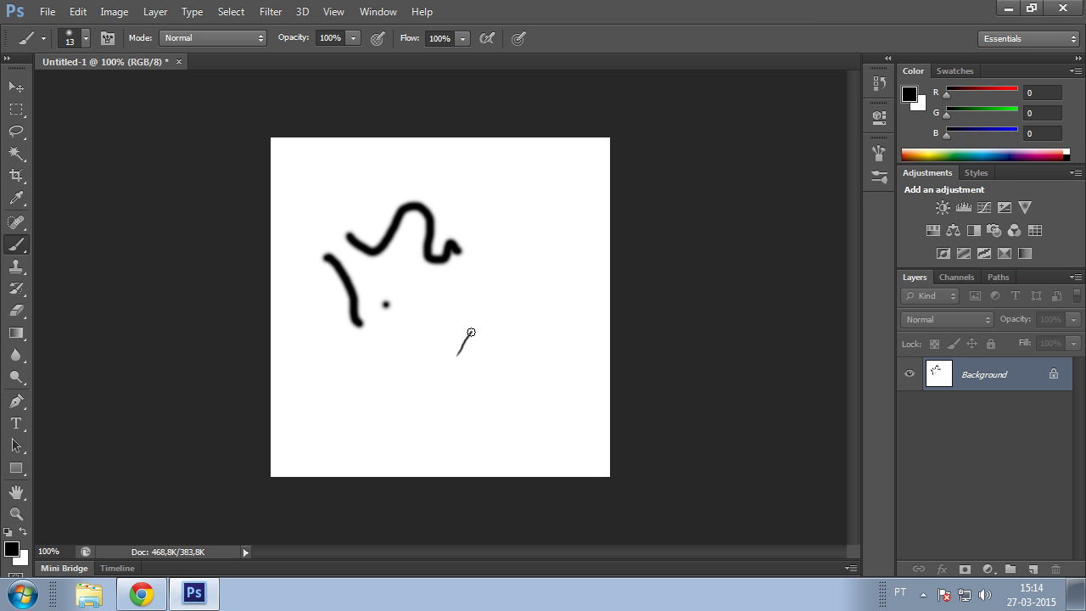
{"action": "left_click_drag", "start_coordinate": [481, 316], "coordinate": [512, 219]}
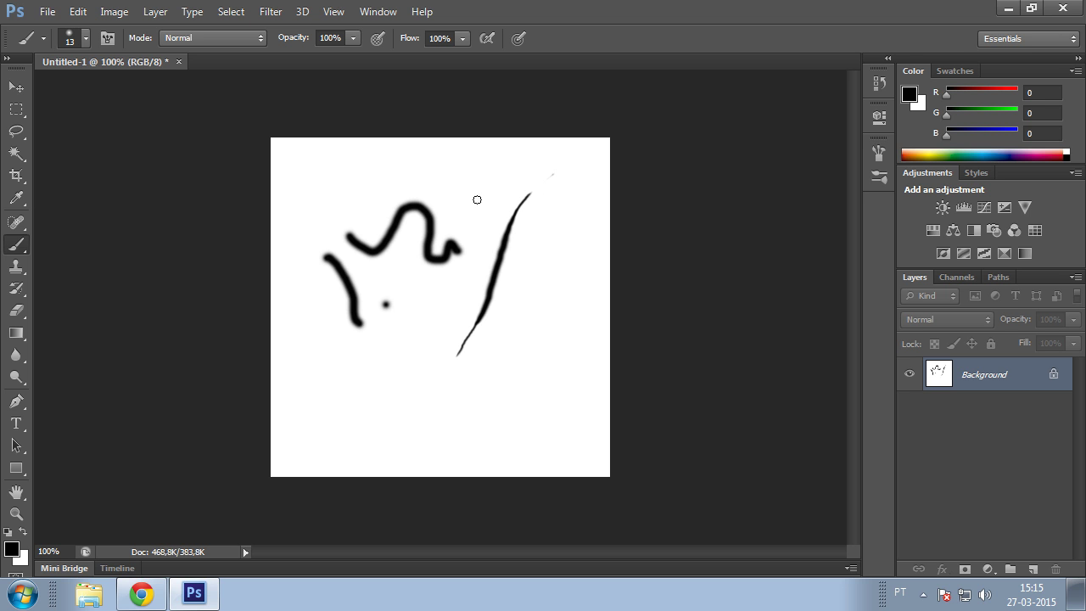
{"action": "mouse_move", "coordinate": [316, 212]}
{"action": "left_mouse_down"}
{"action": "mouse_move", "coordinate": [310, 302]}
{"action": "mouse_move", "coordinate": [354, 368]}
{"action": "left_mouse_up"}
{"action": "left_click_drag", "start_coordinate": [438, 338], "coordinate": [458, 323]}
Erase all the test strokes from the canvas with the 13 px Eraser
{"action": "key", "text": "e"}
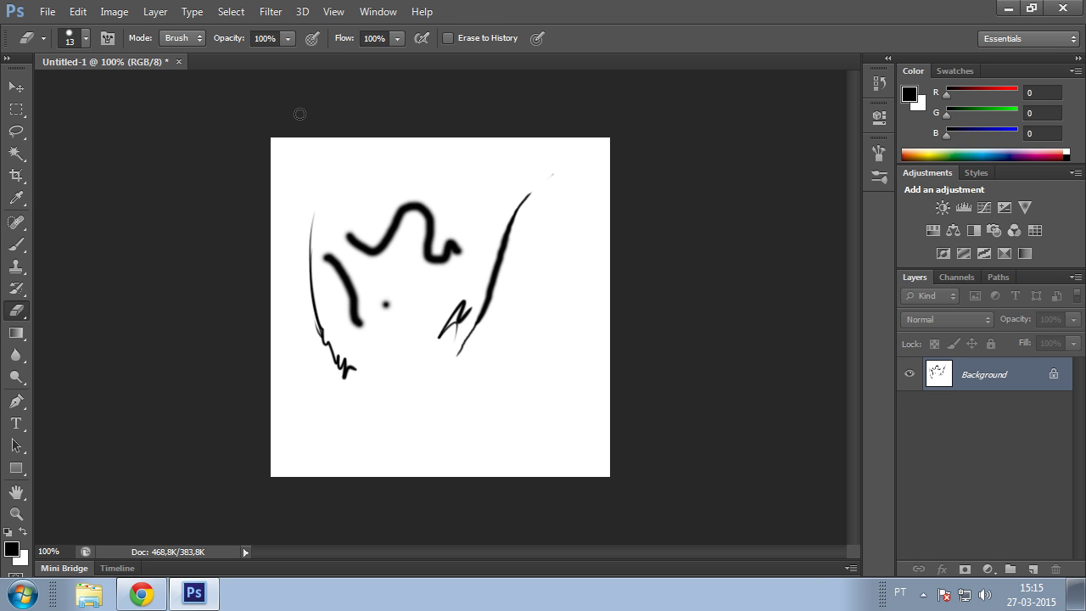
{"action": "mouse_move", "coordinate": [322, 214]}
{"action": "left_mouse_down"}
{"action": "mouse_move", "coordinate": [315, 337]}
{"action": "mouse_move", "coordinate": [319, 305]}
{"action": "mouse_move", "coordinate": [358, 384]}
{"action": "mouse_move", "coordinate": [353, 289]}
{"action": "mouse_move", "coordinate": [352, 336]}
{"action": "mouse_move", "coordinate": [365, 270]}
{"action": "mouse_move", "coordinate": [415, 192]}
{"action": "mouse_move", "coordinate": [356, 248]}
{"action": "left_mouse_up"}
{"action": "mouse_move", "coordinate": [346, 314]}
{"action": "left_mouse_down"}
{"action": "mouse_move", "coordinate": [365, 240]}
{"action": "mouse_move", "coordinate": [387, 305]}
{"action": "mouse_move", "coordinate": [436, 216]}
{"action": "mouse_move", "coordinate": [436, 308]}
{"action": "mouse_move", "coordinate": [451, 342]}
{"action": "mouse_move", "coordinate": [477, 325]}
{"action": "mouse_move", "coordinate": [497, 250]}
{"action": "mouse_move", "coordinate": [533, 189]}
{"action": "left_mouse_up"}
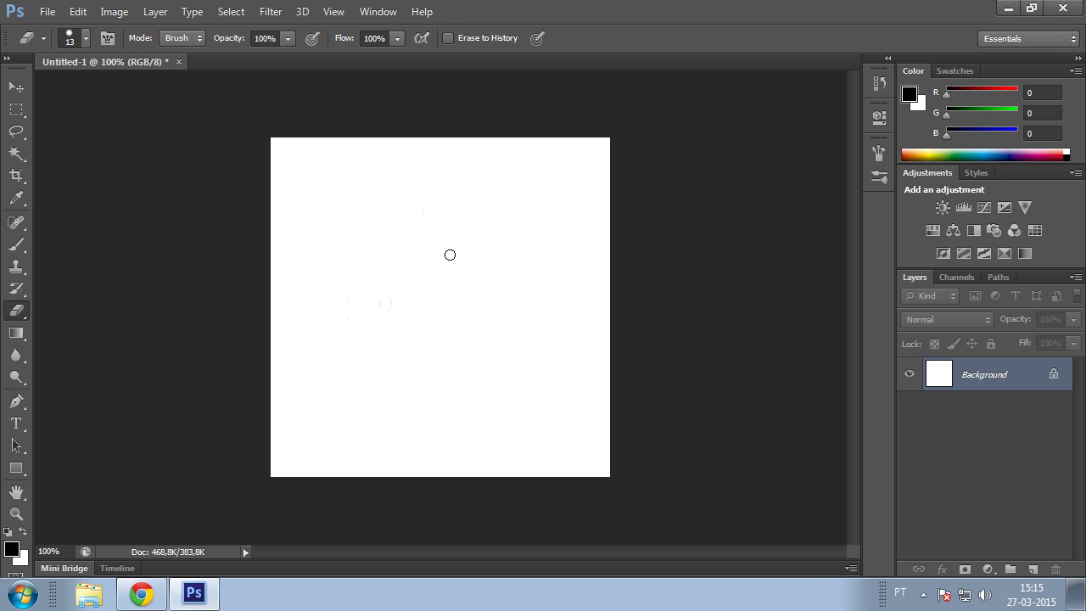
Paint a black stylized face with hair, eyes, nose, mouth and a shaded right side using the Brush, then switch to the Eraser
{"action": "key", "text": "b"}
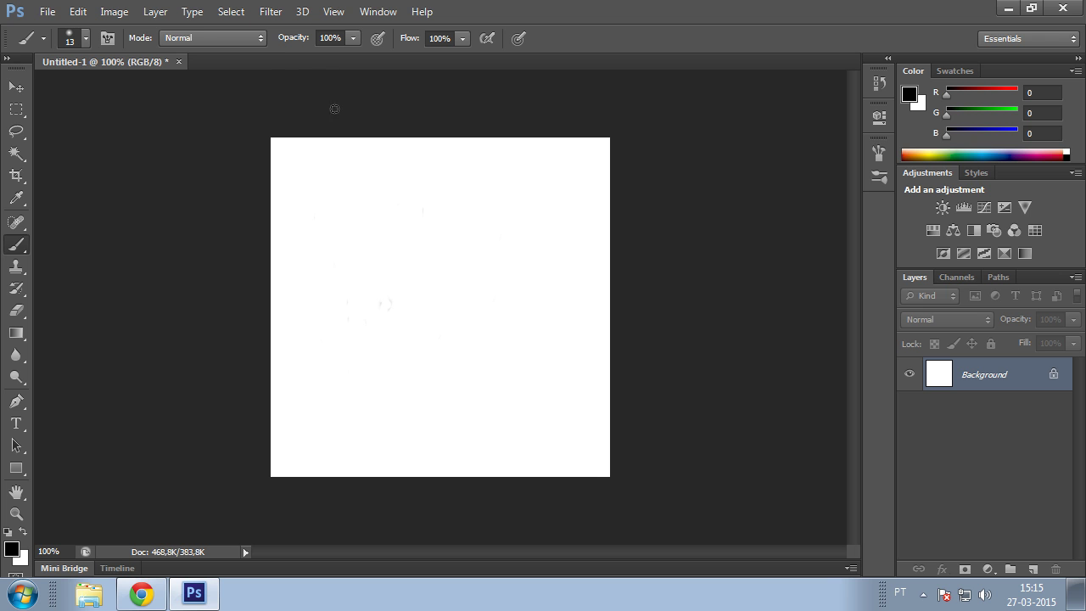
{"action": "left_click", "coordinate": [86, 40]}
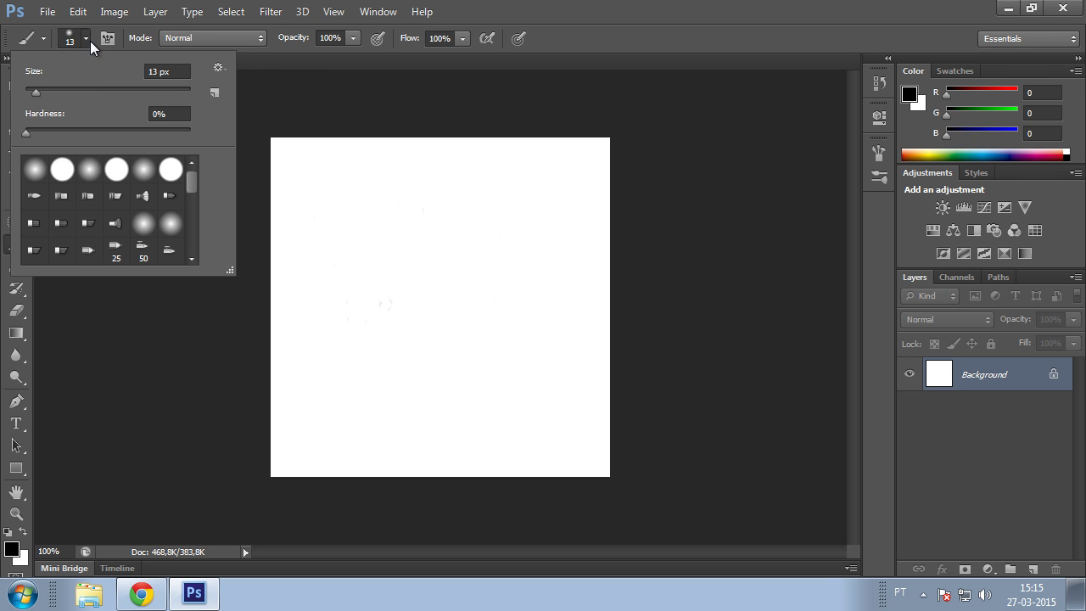
{"action": "left_click", "coordinate": [38, 92]}
{"action": "left_click", "coordinate": [460, 257]}
{"action": "mouse_move", "coordinate": [460, 257]}
{"action": "left_mouse_down"}
{"action": "mouse_move", "coordinate": [479, 256]}
{"action": "mouse_move", "coordinate": [414, 259]}
{"action": "mouse_move", "coordinate": [449, 282]}
{"action": "mouse_move", "coordinate": [456, 260]}
{"action": "mouse_move", "coordinate": [451, 308]}
{"action": "mouse_move", "coordinate": [436, 309]}
{"action": "mouse_move", "coordinate": [460, 310]}
{"action": "mouse_move", "coordinate": [458, 333]}
{"action": "mouse_move", "coordinate": [440, 344]}
{"action": "mouse_move", "coordinate": [458, 339]}
{"action": "mouse_move", "coordinate": [464, 317]}
{"action": "mouse_move", "coordinate": [454, 263]}
{"action": "mouse_move", "coordinate": [482, 262]}
{"action": "mouse_move", "coordinate": [466, 326]}
{"action": "left_mouse_up"}
{"action": "left_click", "coordinate": [447, 322]}
{"action": "mouse_move", "coordinate": [441, 216]}
{"action": "left_mouse_down"}
{"action": "mouse_move", "coordinate": [480, 229]}
{"action": "mouse_move", "coordinate": [486, 267]}
{"action": "mouse_move", "coordinate": [485, 243]}
{"action": "mouse_move", "coordinate": [401, 228]}
{"action": "mouse_move", "coordinate": [395, 265]}
{"action": "mouse_move", "coordinate": [426, 200]}
{"action": "mouse_move", "coordinate": [465, 214]}
{"action": "mouse_move", "coordinate": [433, 221]}
{"action": "mouse_move", "coordinate": [438, 208]}
{"action": "mouse_move", "coordinate": [483, 239]}
{"action": "mouse_move", "coordinate": [436, 200]}
{"action": "left_mouse_up"}
{"action": "mouse_move", "coordinate": [462, 274]}
{"action": "left_mouse_down"}
{"action": "mouse_move", "coordinate": [476, 264]}
{"action": "mouse_move", "coordinate": [414, 261]}
{"action": "mouse_move", "coordinate": [426, 258]}
{"action": "mouse_move", "coordinate": [410, 269]}
{"action": "mouse_move", "coordinate": [482, 261]}
{"action": "left_mouse_up"}
{"action": "key", "text": "e"}
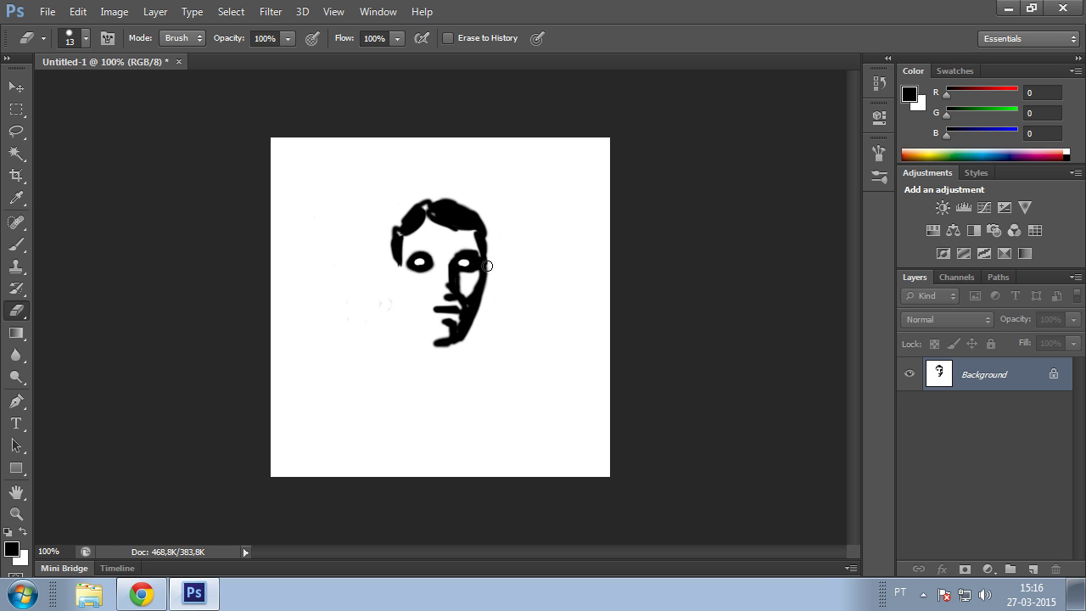
Paint the jawline, neck lines and both ears of the face in black with the 12 px Brush
{"action": "key", "text": "b"}
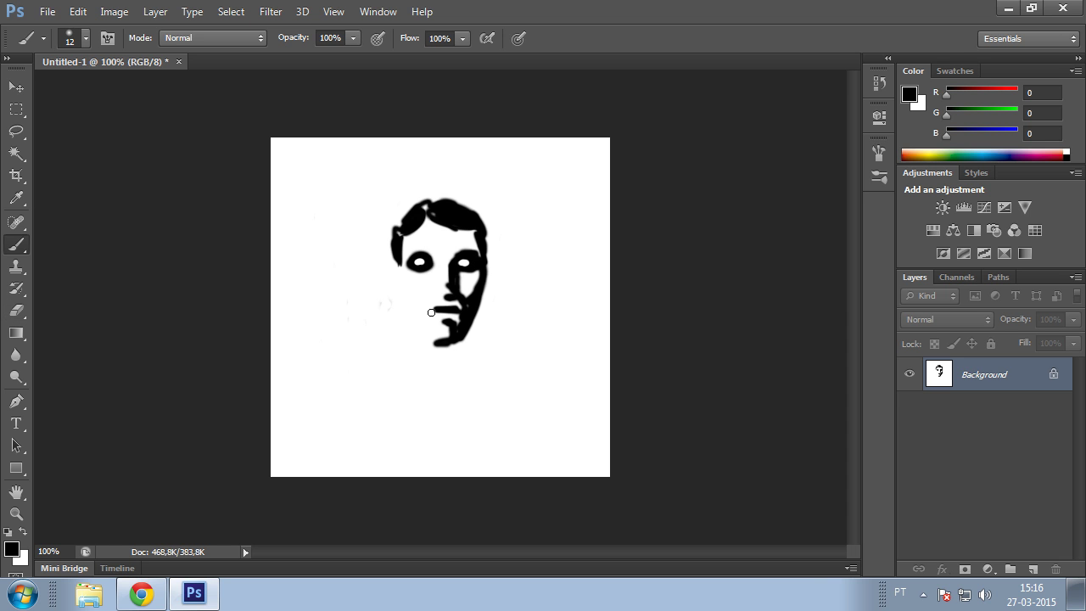
{"action": "mouse_move", "coordinate": [411, 310]}
{"action": "left_mouse_down"}
{"action": "mouse_move", "coordinate": [430, 339]}
{"action": "mouse_move", "coordinate": [412, 312]}
{"action": "mouse_move", "coordinate": [439, 343]}
{"action": "mouse_move", "coordinate": [420, 328]}
{"action": "mouse_move", "coordinate": [425, 347]}
{"action": "mouse_move", "coordinate": [471, 355]}
{"action": "left_mouse_up"}
{"action": "left_click_drag", "start_coordinate": [399, 268], "coordinate": [410, 312]}
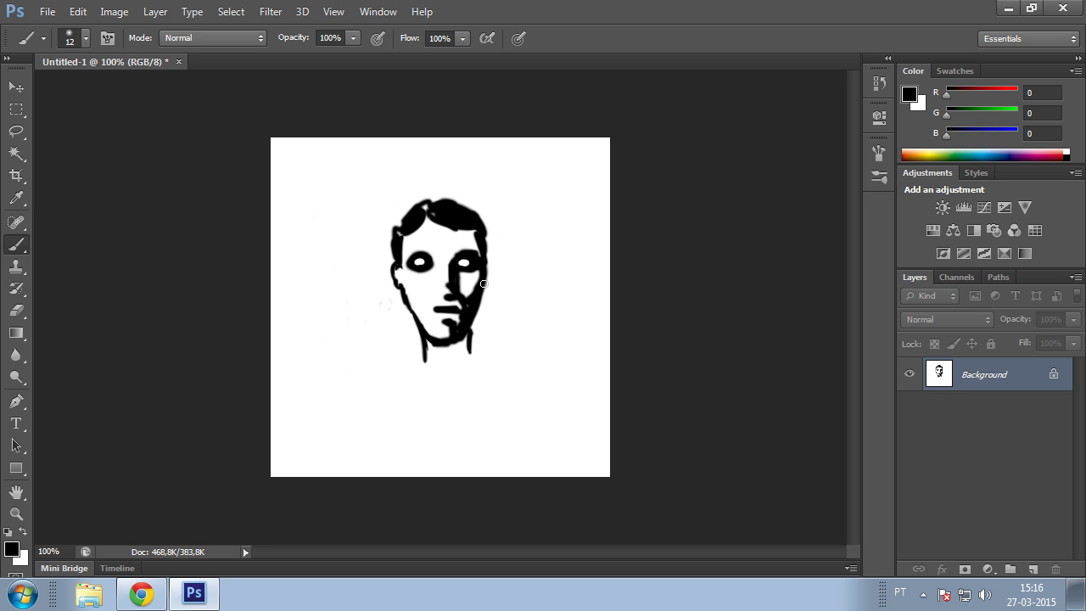
{"action": "mouse_move", "coordinate": [488, 273]}
{"action": "left_mouse_down"}
{"action": "mouse_move", "coordinate": [487, 234]}
{"action": "mouse_move", "coordinate": [486, 265]}
{"action": "mouse_move", "coordinate": [485, 216]}
{"action": "left_mouse_up"}
Set the foreground colour to light skin tone #e6cdb6 and paint the lit cheek and forehead of the face with the Brush
{"action": "left_click", "coordinate": [909, 95]}
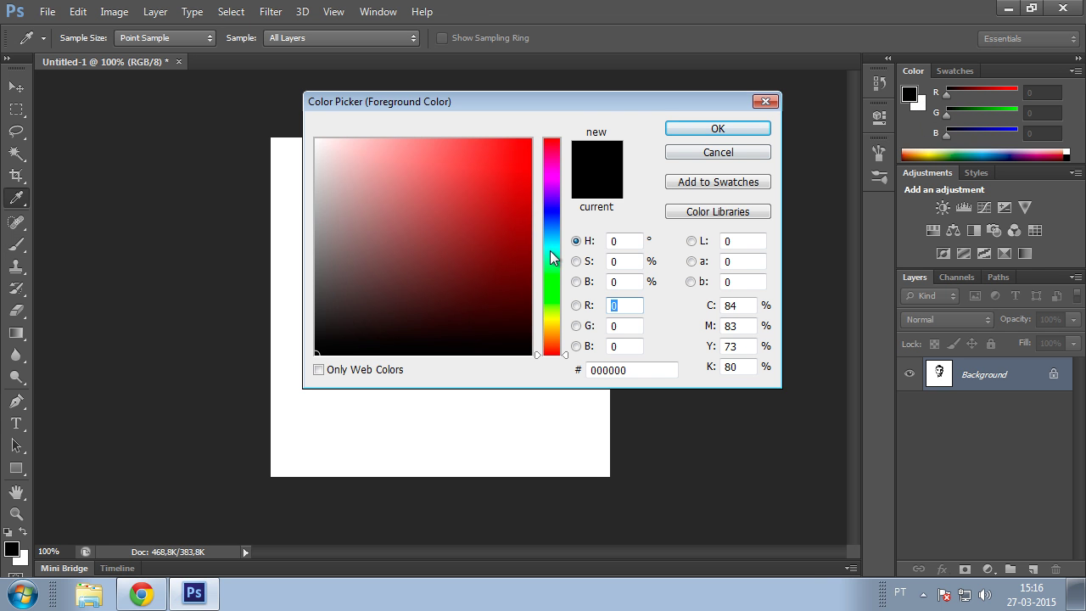
{"action": "left_click", "coordinate": [547, 325]}
{"action": "mouse_move", "coordinate": [488, 230]}
{"action": "left_mouse_down"}
{"action": "mouse_move", "coordinate": [467, 201]}
{"action": "mouse_move", "coordinate": [411, 181]}
{"action": "left_mouse_up"}
{"action": "left_click_drag", "start_coordinate": [551, 326], "coordinate": [552, 333]}
{"action": "left_click", "coordinate": [425, 165]}
{"action": "left_click_drag", "start_coordinate": [425, 165], "coordinate": [397, 149]}
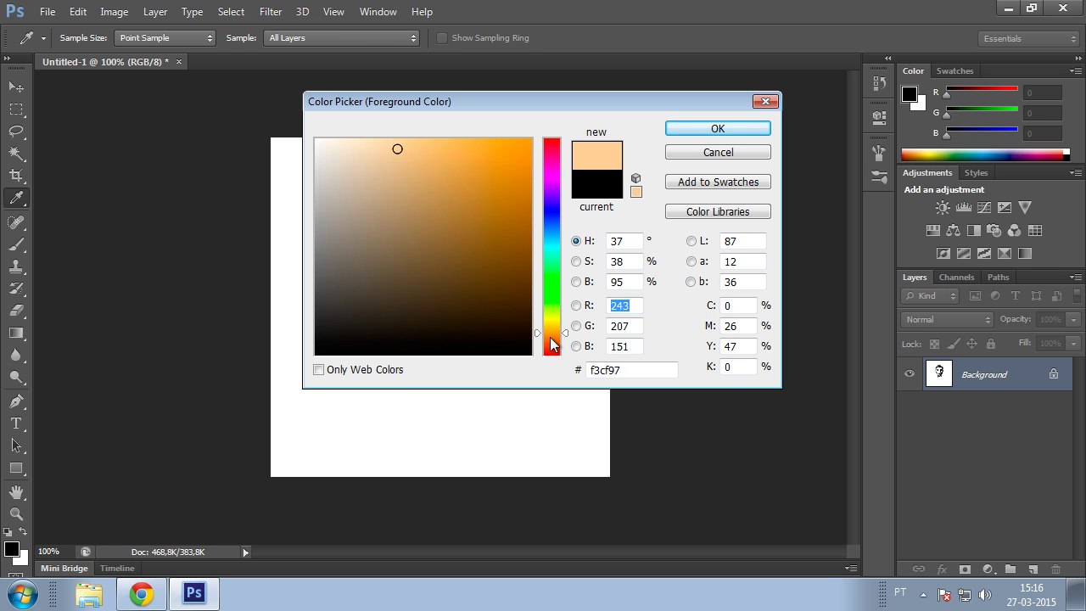
{"action": "left_click", "coordinate": [553, 340]}
{"action": "left_click", "coordinate": [361, 161]}
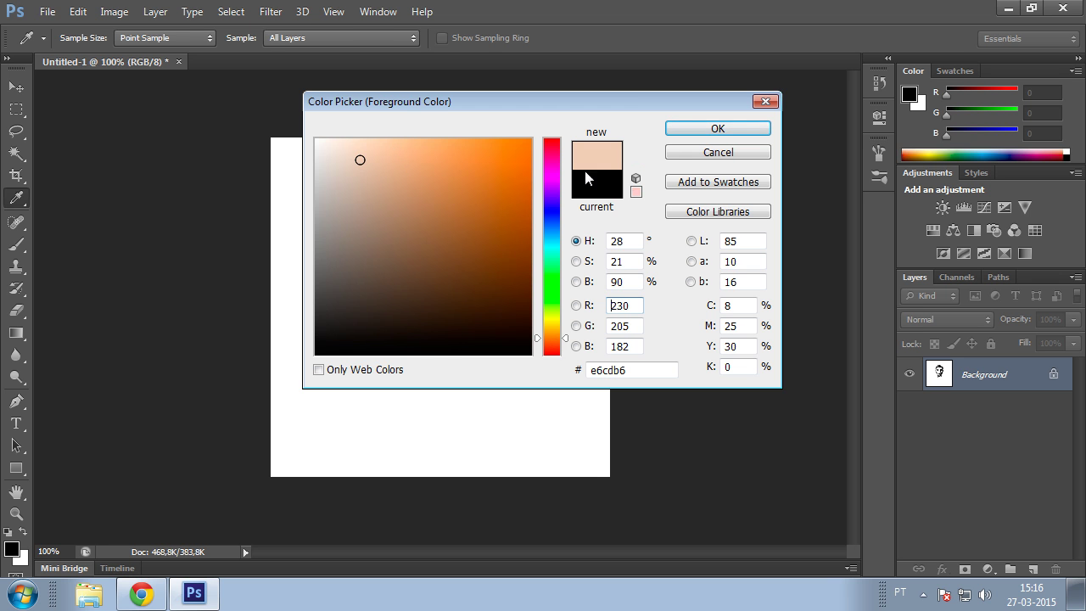
{"action": "key", "text": "b"}
{"action": "key", "text": "Return"}
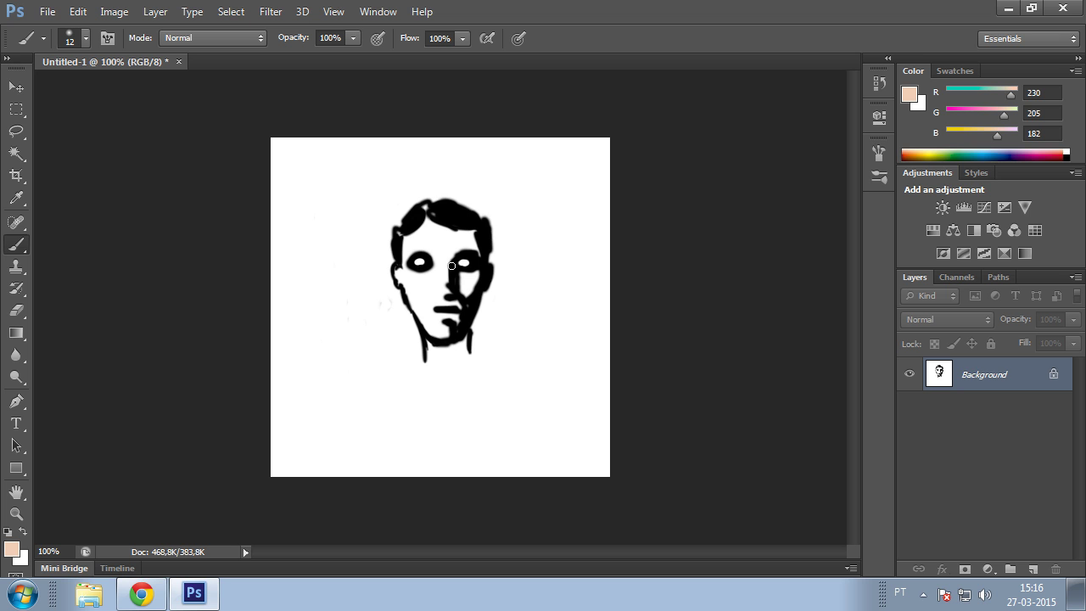
{"action": "mouse_move", "coordinate": [437, 280]}
{"action": "left_mouse_down"}
{"action": "mouse_move", "coordinate": [437, 259]}
{"action": "mouse_move", "coordinate": [436, 276]}
{"action": "mouse_move", "coordinate": [403, 274]}
{"action": "mouse_move", "coordinate": [406, 293]}
{"action": "mouse_move", "coordinate": [432, 283]}
{"action": "mouse_move", "coordinate": [414, 304]}
{"action": "mouse_move", "coordinate": [424, 322]}
{"action": "mouse_move", "coordinate": [424, 309]}
{"action": "left_mouse_up"}
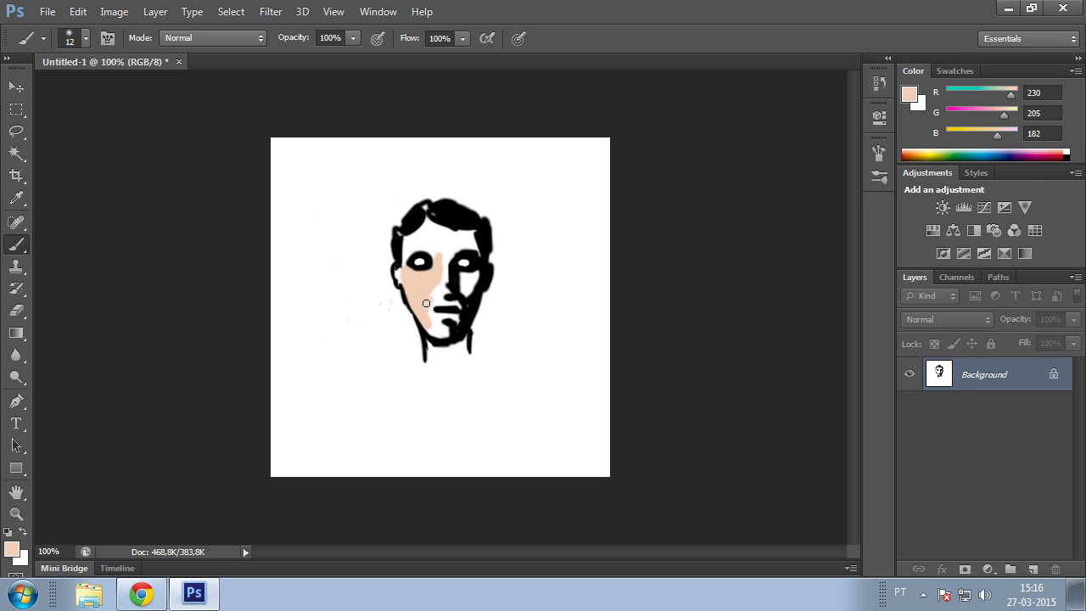
{"action": "mouse_move", "coordinate": [437, 263]}
{"action": "left_mouse_down"}
{"action": "mouse_move", "coordinate": [408, 259]}
{"action": "mouse_move", "coordinate": [410, 239]}
{"action": "mouse_move", "coordinate": [427, 230]}
{"action": "mouse_move", "coordinate": [431, 241]}
{"action": "mouse_move", "coordinate": [432, 228]}
{"action": "mouse_move", "coordinate": [466, 242]}
{"action": "left_mouse_up"}
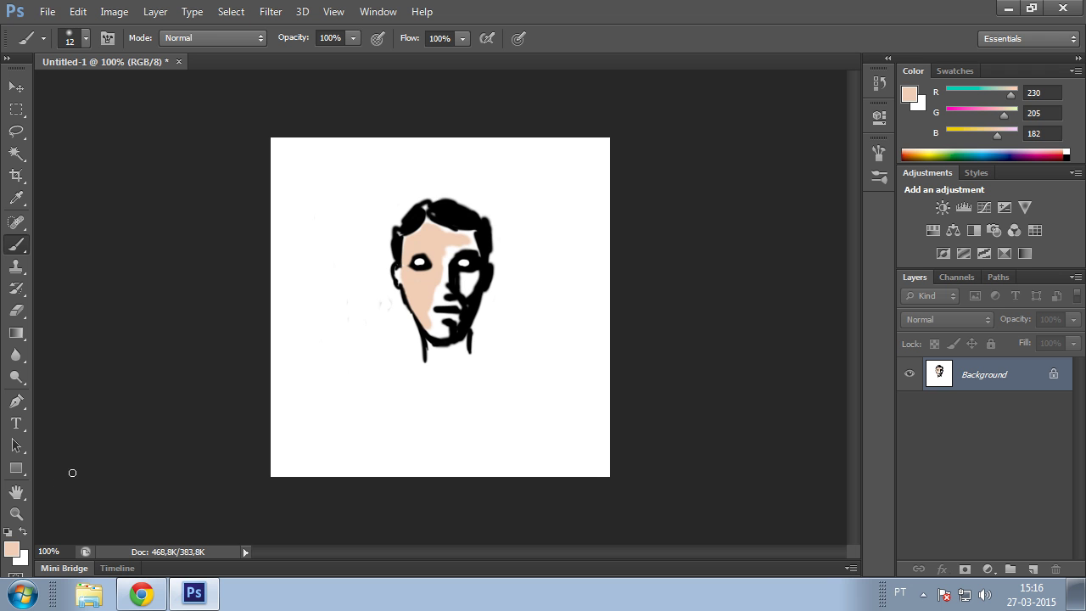
Set the foreground colour to darker skin tone #b38d6c and paint the shadows around the eyes, nose, cheeks, mouth and chin
{"action": "left_click", "coordinate": [12, 549]}
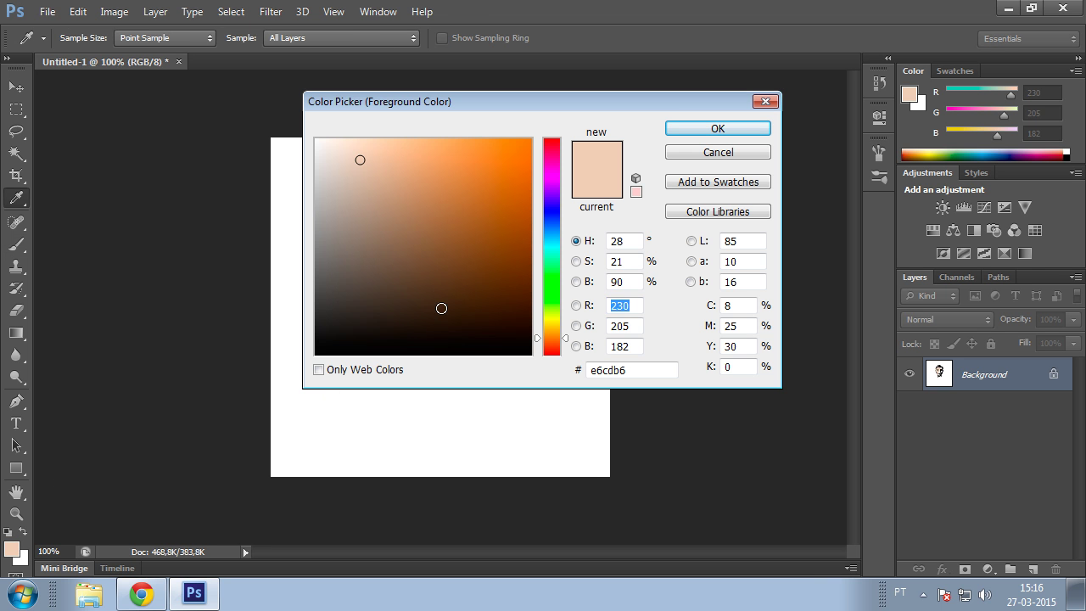
{"action": "left_click", "coordinate": [401, 203]}
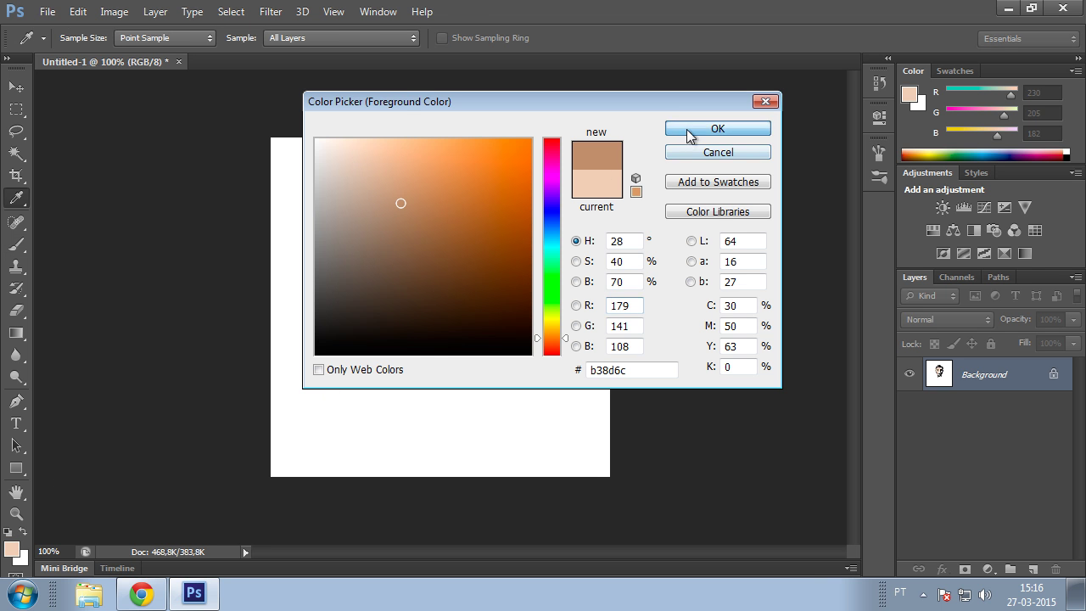
{"action": "left_click", "coordinate": [717, 129]}
{"action": "mouse_move", "coordinate": [438, 269]}
{"action": "left_mouse_down"}
{"action": "mouse_move", "coordinate": [414, 249]}
{"action": "mouse_move", "coordinate": [435, 260]}
{"action": "mouse_move", "coordinate": [425, 268]}
{"action": "mouse_move", "coordinate": [441, 260]}
{"action": "left_mouse_up"}
{"action": "mouse_move", "coordinate": [465, 246]}
{"action": "left_mouse_down"}
{"action": "mouse_move", "coordinate": [477, 252]}
{"action": "mouse_move", "coordinate": [472, 234]}
{"action": "mouse_move", "coordinate": [428, 221]}
{"action": "mouse_move", "coordinate": [449, 247]}
{"action": "mouse_move", "coordinate": [449, 279]}
{"action": "mouse_move", "coordinate": [472, 295]}
{"action": "mouse_move", "coordinate": [469, 271]}
{"action": "mouse_move", "coordinate": [470, 282]}
{"action": "mouse_move", "coordinate": [435, 297]}
{"action": "mouse_move", "coordinate": [438, 315]}
{"action": "mouse_move", "coordinate": [454, 314]}
{"action": "mouse_move", "coordinate": [424, 330]}
{"action": "mouse_move", "coordinate": [436, 333]}
{"action": "mouse_move", "coordinate": [434, 316]}
{"action": "left_mouse_up"}
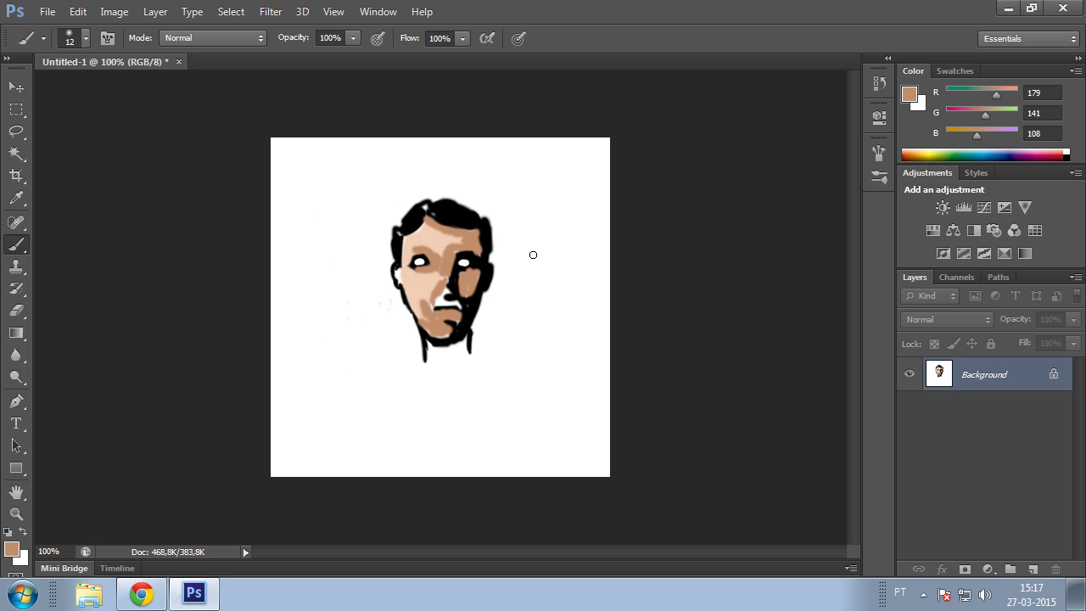
{"action": "left_click_drag", "start_coordinate": [437, 301], "coordinate": [466, 313]}
Switch to Chrome and examine the Wacom tablet picture and the Intuos Pen product page, including its price and model variants
{"action": "left_click", "coordinate": [153, 601]}
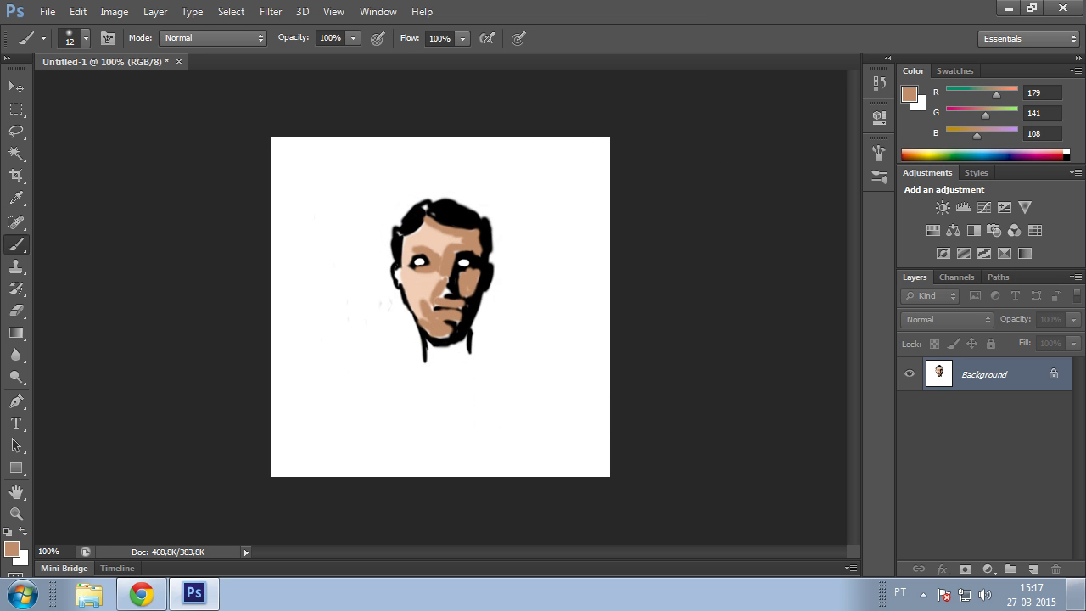
{"action": "left_click", "coordinate": [603, 608]}
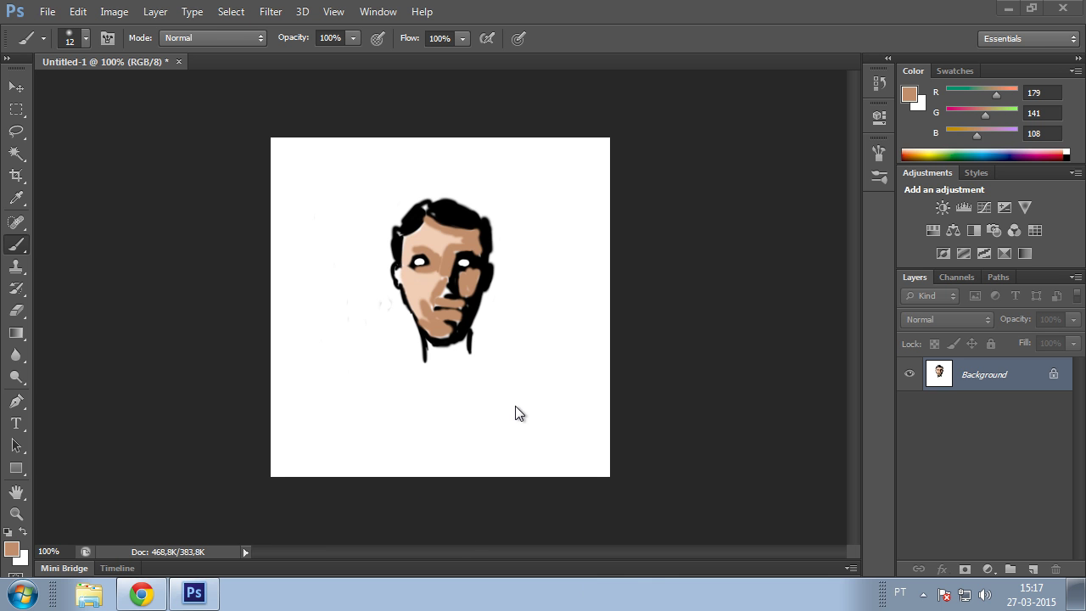
{"action": "left_click", "coordinate": [141, 593]}
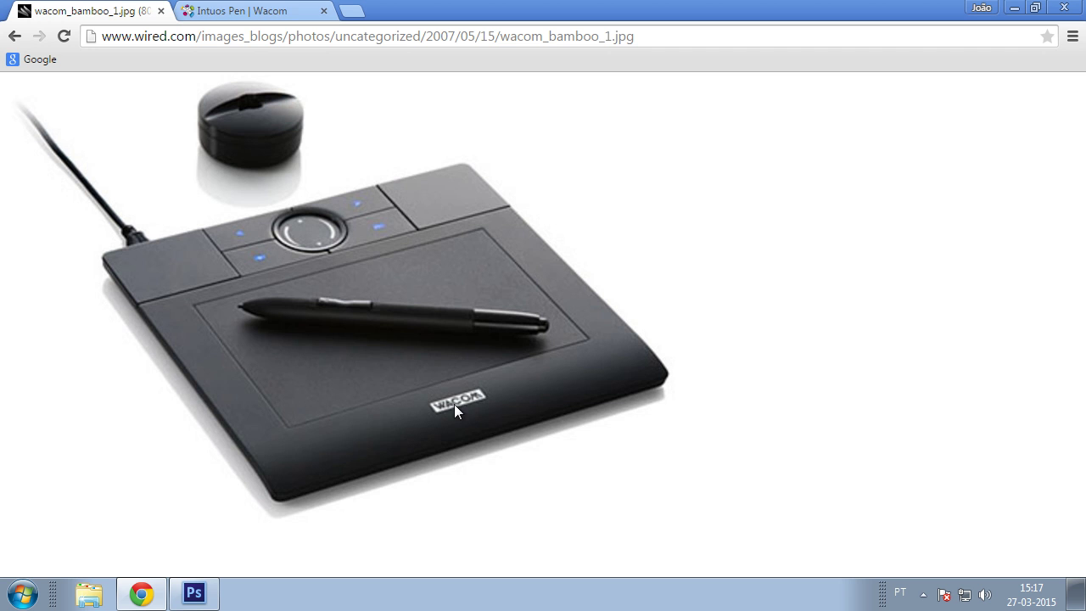
{"action": "left_click", "coordinate": [243, 15]}
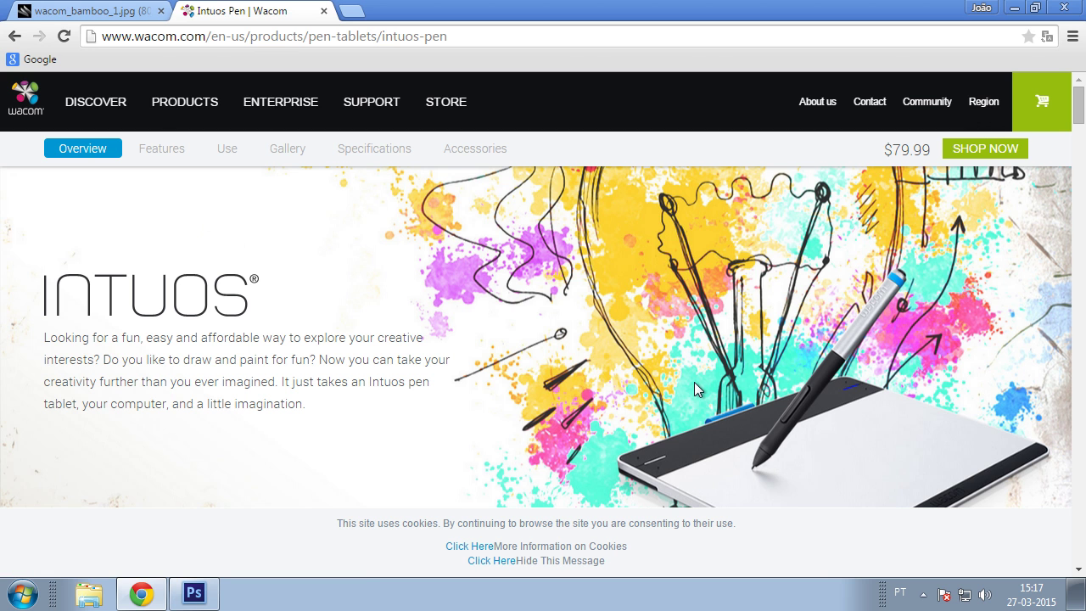
{"action": "scroll", "coordinate": [694, 382], "scroll_direction": "down", "scroll_amount": 2}
{"action": "left_click", "coordinate": [85, 15]}
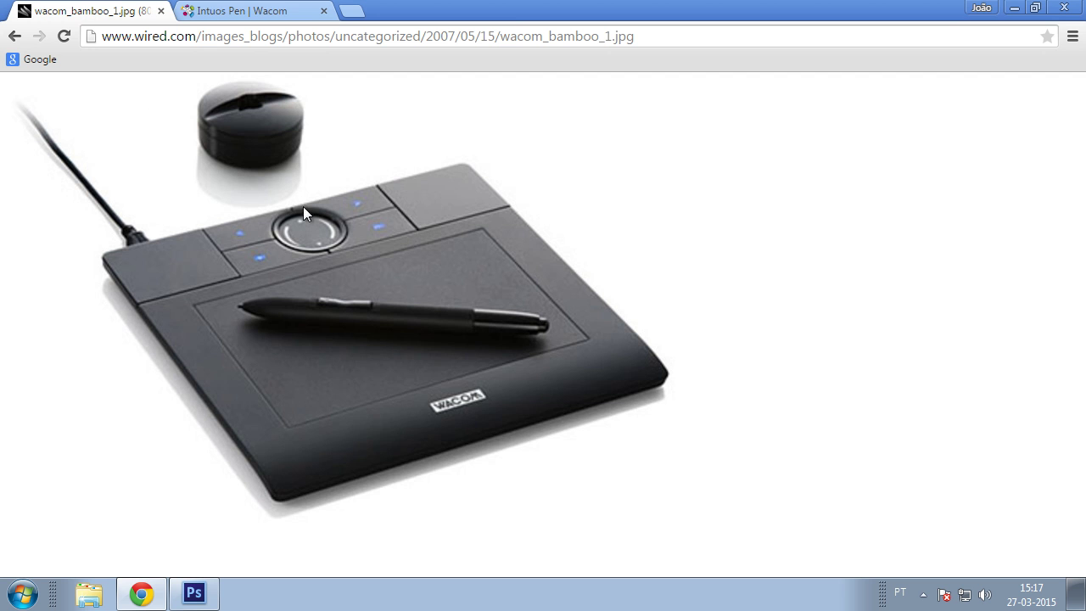
{"action": "left_click", "coordinate": [255, 11]}
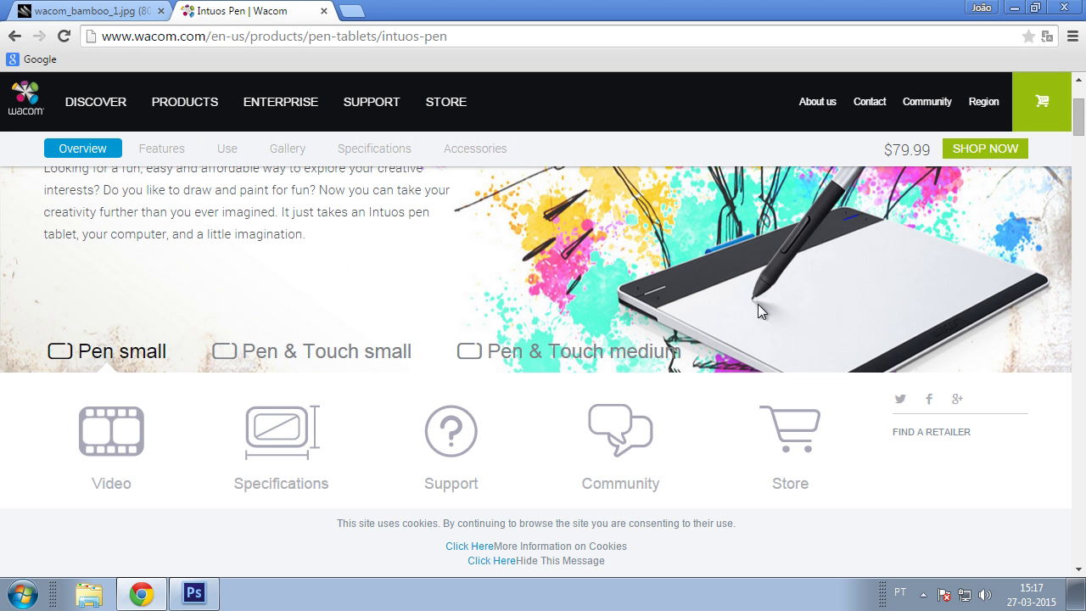
{"action": "scroll", "coordinate": [830, 304], "scroll_direction": "up", "scroll_amount": 1}
{"action": "scroll", "coordinate": [829, 304], "scroll_direction": "down", "scroll_amount": 1}
{"action": "scroll", "coordinate": [908, 181], "scroll_direction": "up", "scroll_amount": 2}
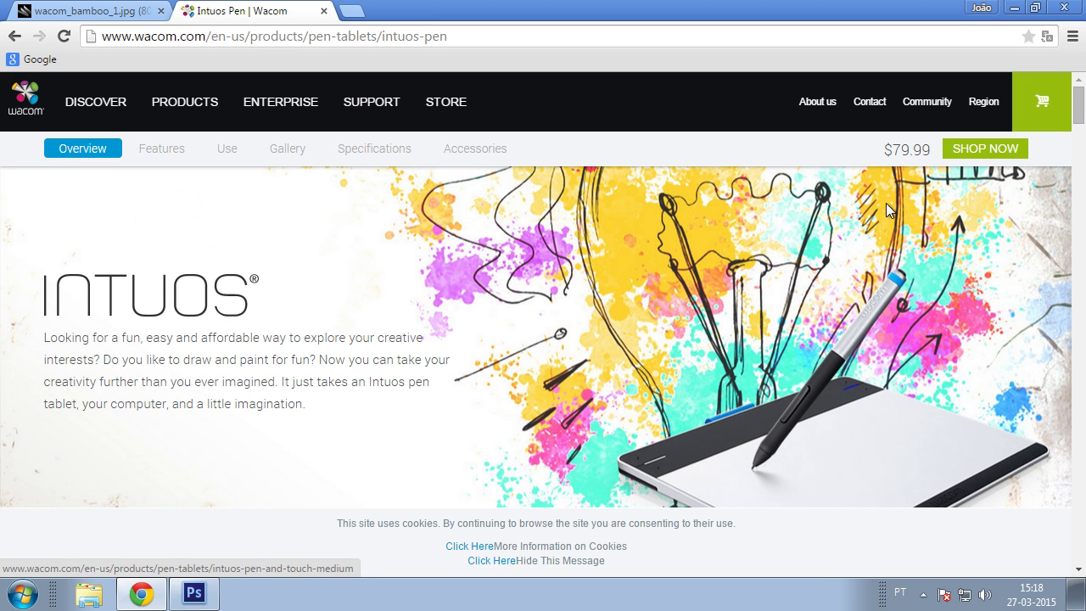
{"action": "left_click_drag", "start_coordinate": [931, 153], "coordinate": [882, 151]}
{"action": "scroll", "coordinate": [557, 437], "scroll_direction": "down", "scroll_amount": 2}
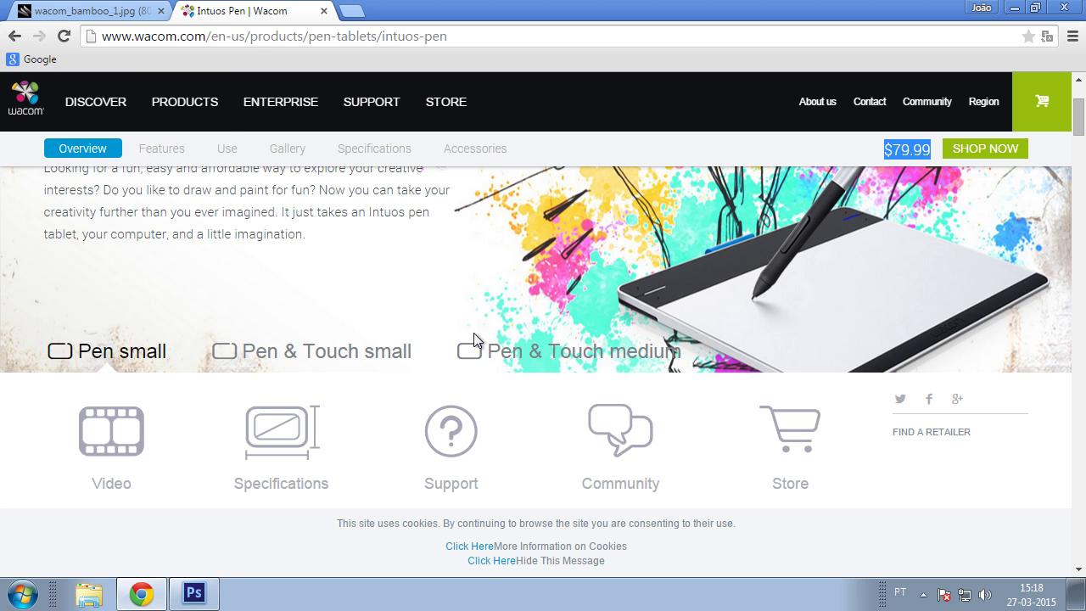
Open the Intuos Pro product page on the Wacom site and look through its sizes and features
{"action": "left_click", "coordinate": [180, 110]}
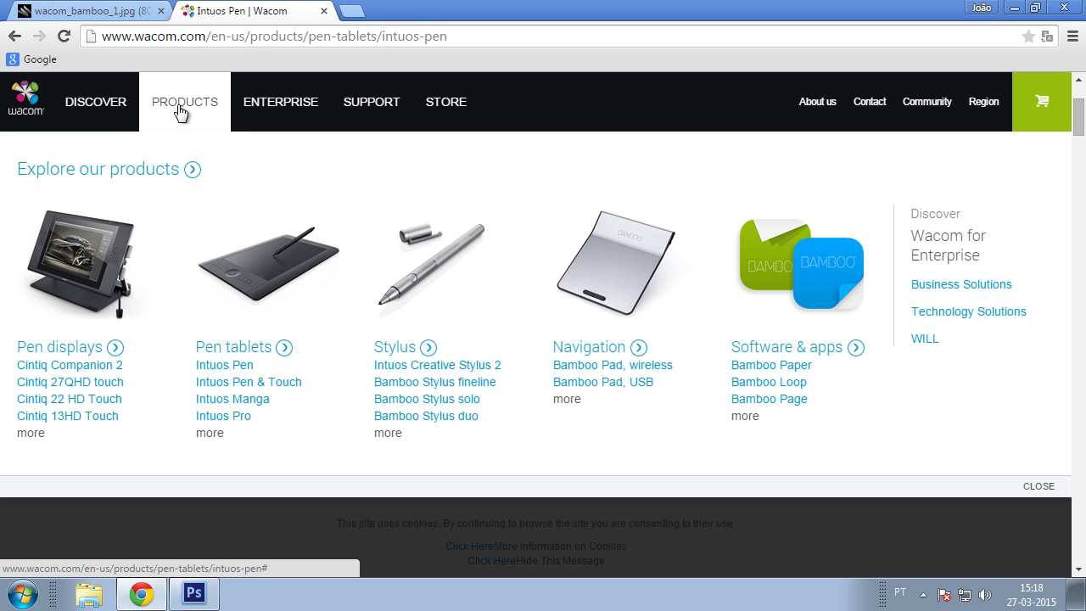
{"action": "left_click", "coordinate": [225, 422]}
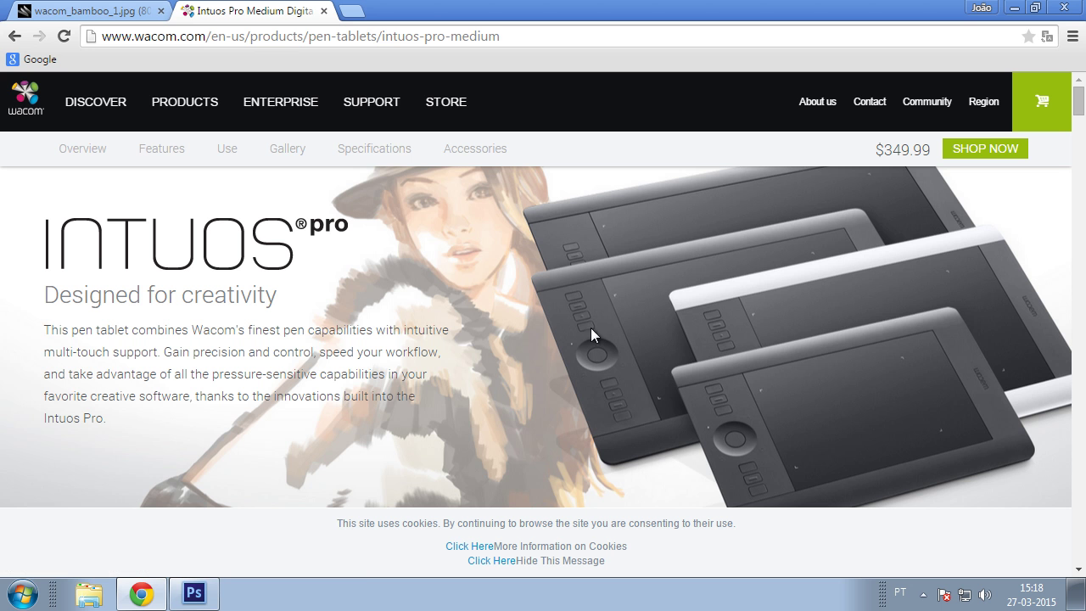
{"action": "scroll", "coordinate": [401, 360], "scroll_direction": "down", "scroll_amount": 10}
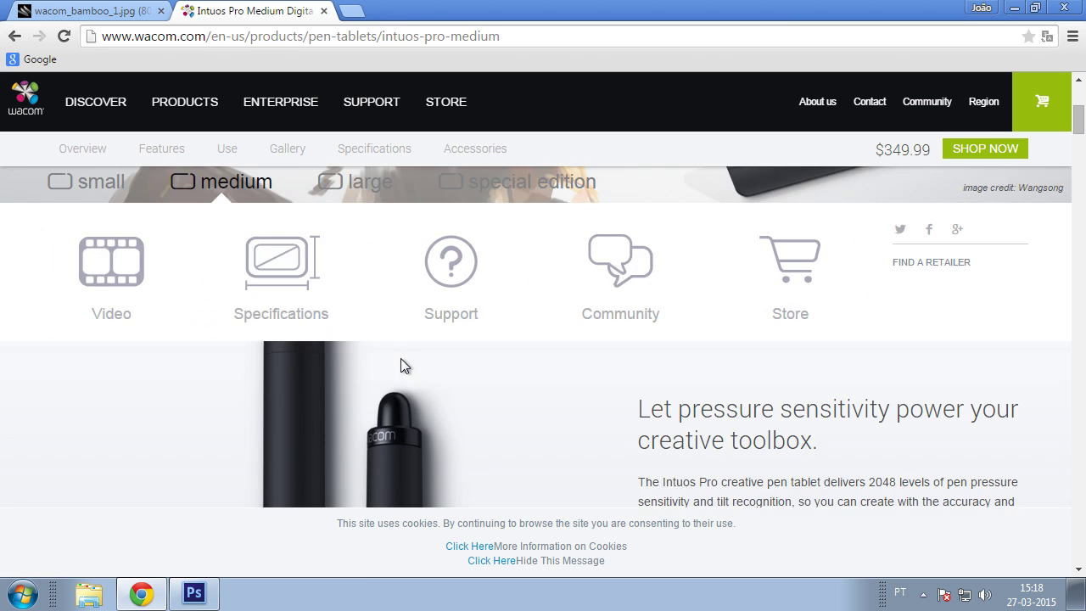
{"action": "scroll", "coordinate": [424, 368], "scroll_direction": "up", "scroll_amount": 3}
{"action": "scroll", "coordinate": [679, 373], "scroll_direction": "down", "scroll_amount": 1}
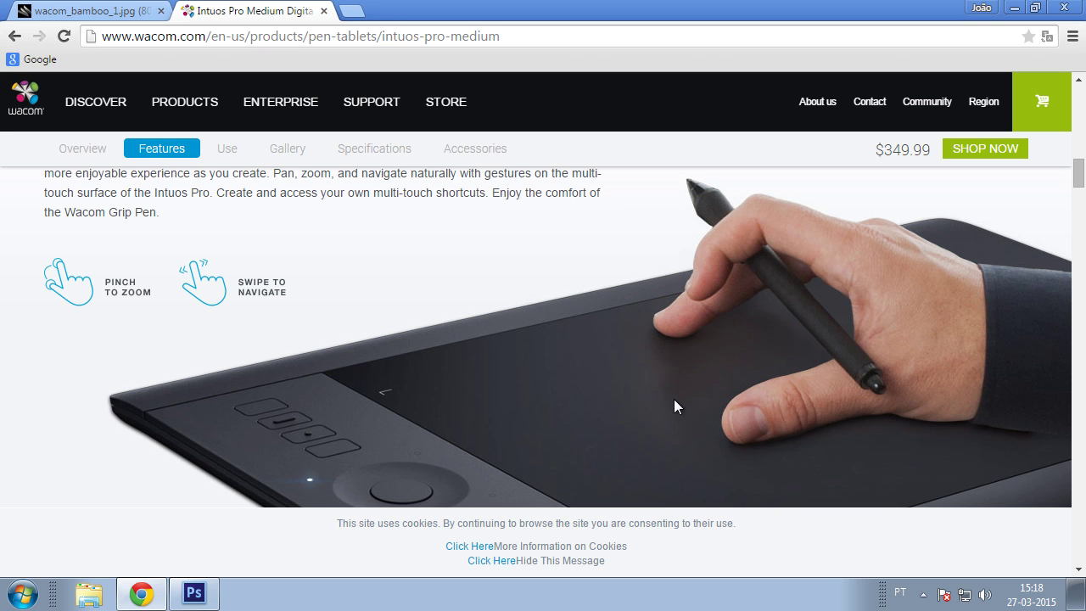
{"action": "scroll", "coordinate": [403, 254], "scroll_direction": "up", "scroll_amount": 8}
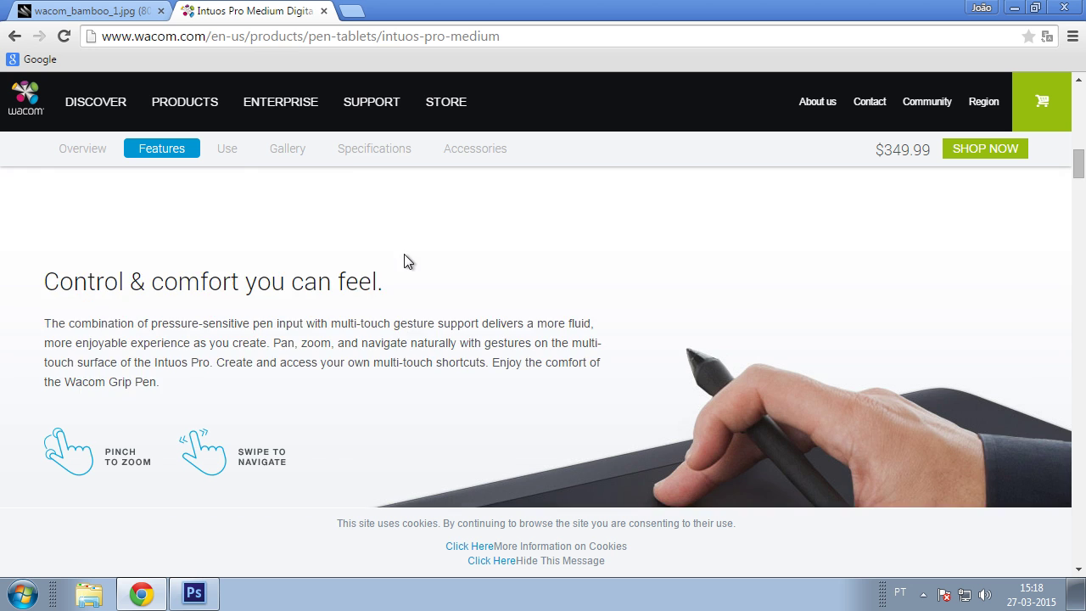
{"action": "scroll", "coordinate": [407, 263], "scroll_direction": "up", "scroll_amount": 3}
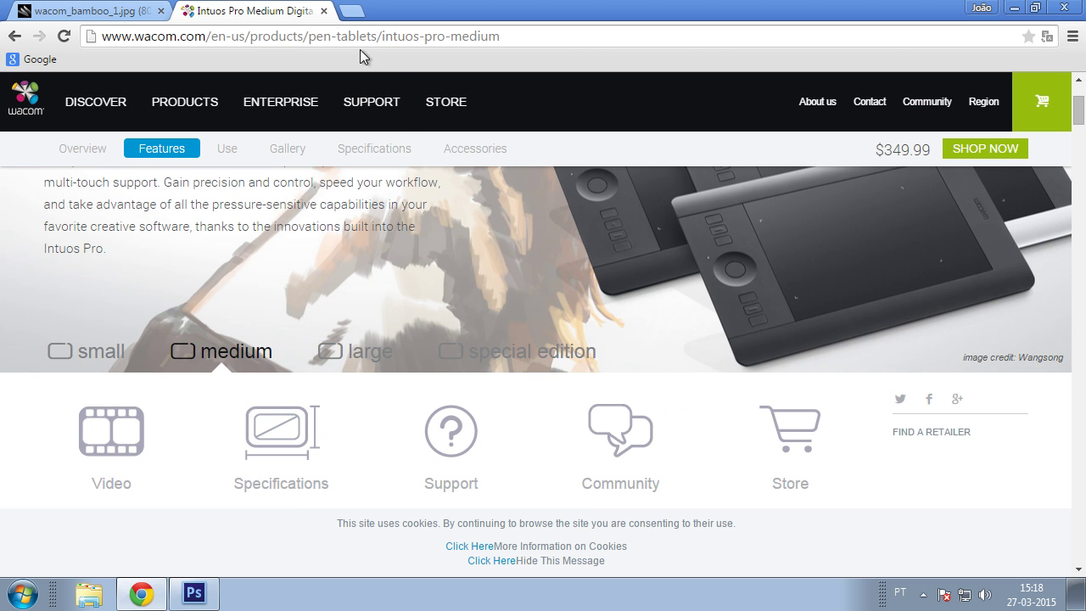
Close the Wacom product page and the tablet picture in Chrome, returning to Photoshop
{"action": "left_click", "coordinate": [324, 11]}
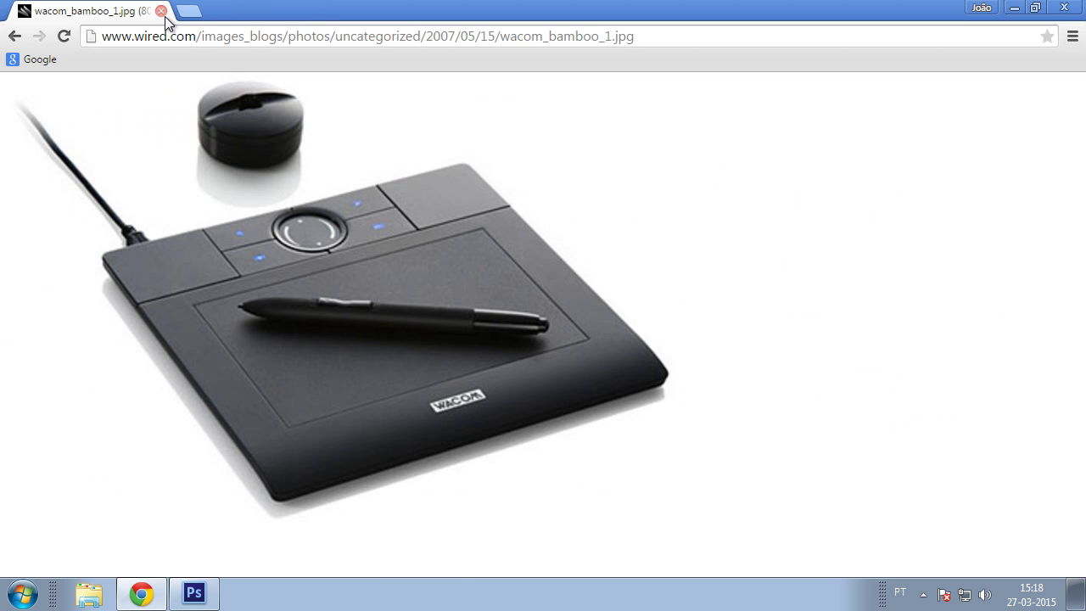
{"action": "left_click", "coordinate": [161, 11]}
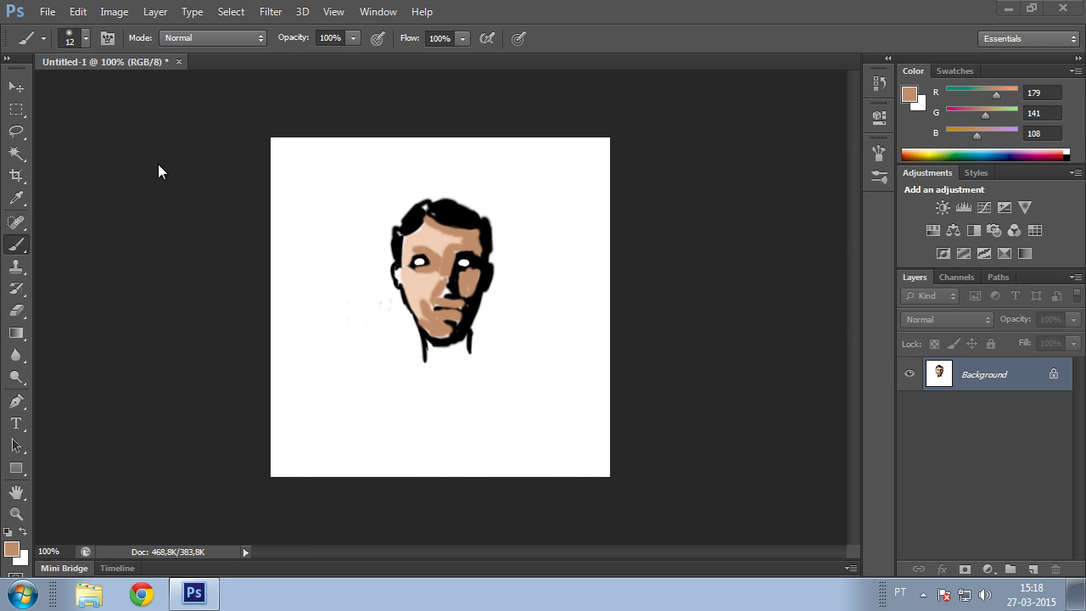